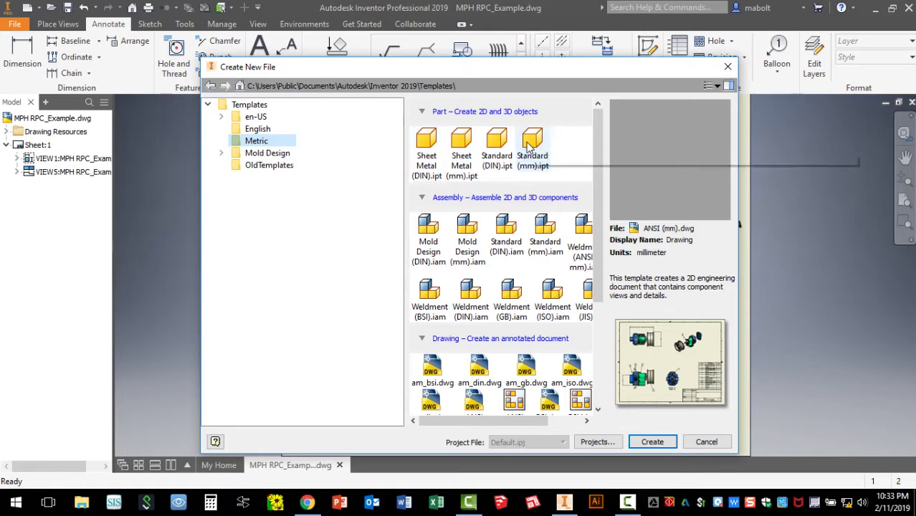
Create a new metric part from the Standard (mm).ipt template and start a 2D sketch on the XY plane.
left_click(528, 145)
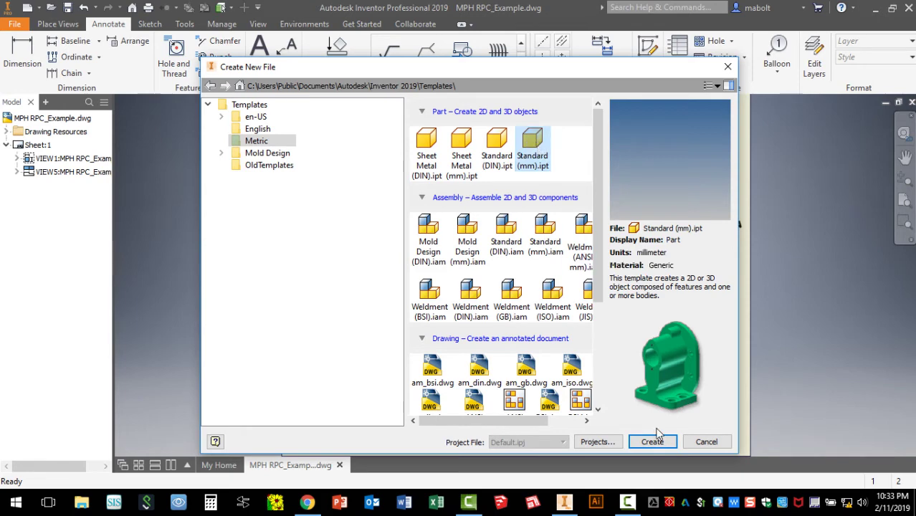
double_click(538, 146)
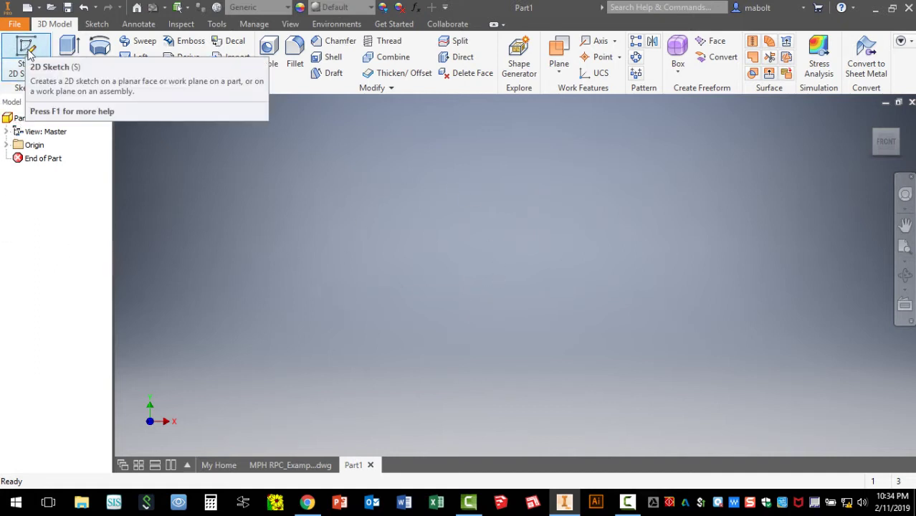
right_click(442, 217)
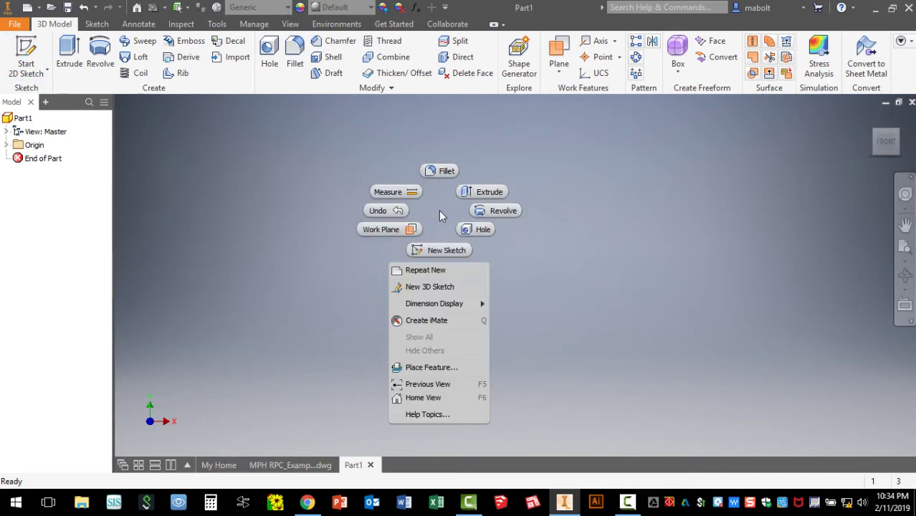
key("Escape")
right_click(441, 253)
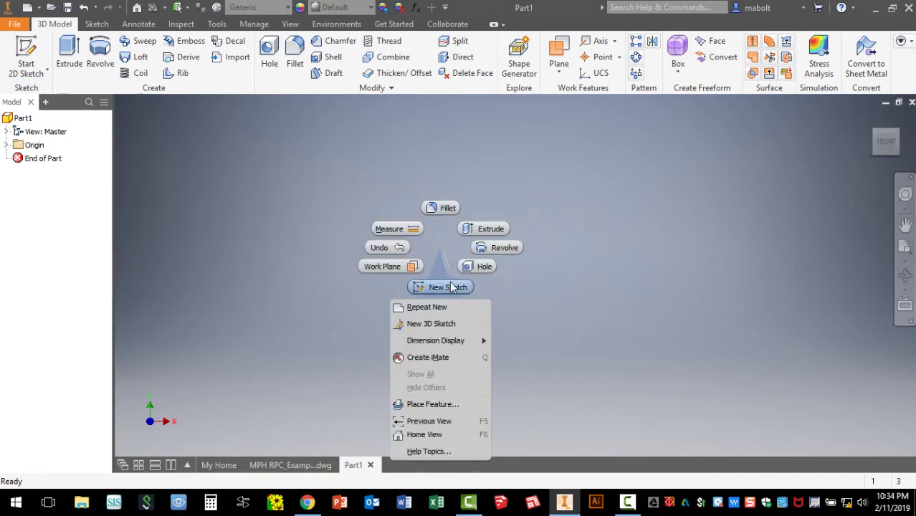
left_click(450, 287)
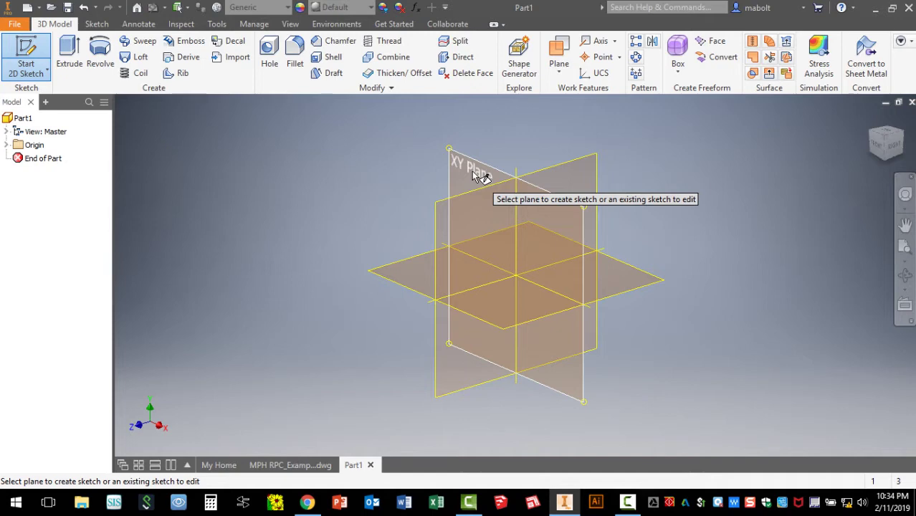
left_click(473, 173)
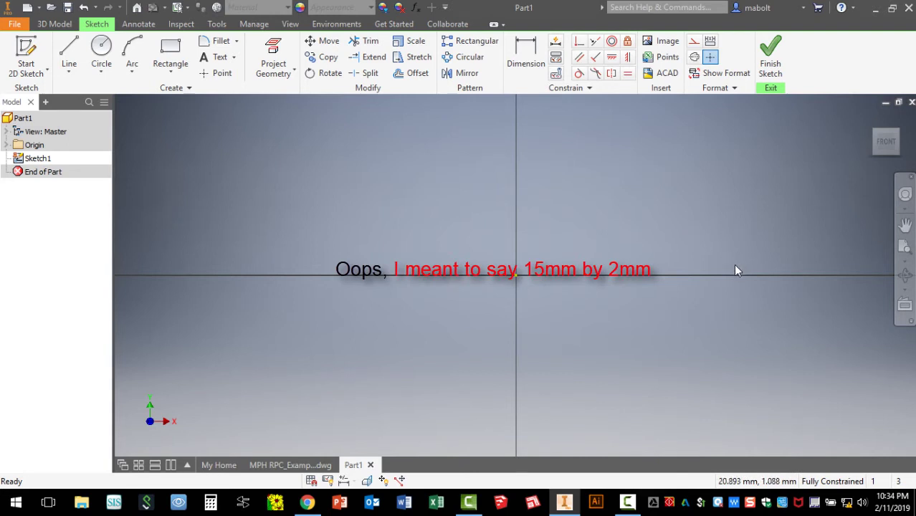
Sketch a two-point rectangle 15 mm wide and 2 mm high, extending right and up from the origin.
left_click(170, 54)
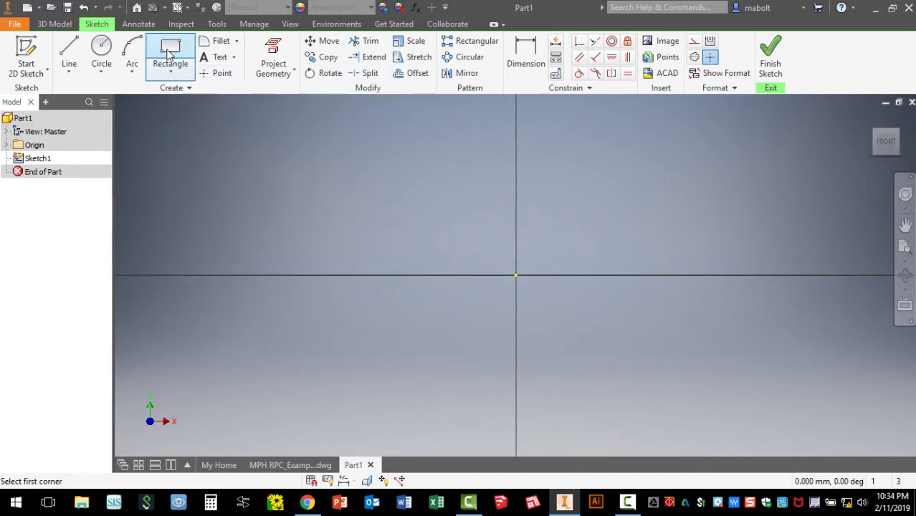
left_click(516, 275)
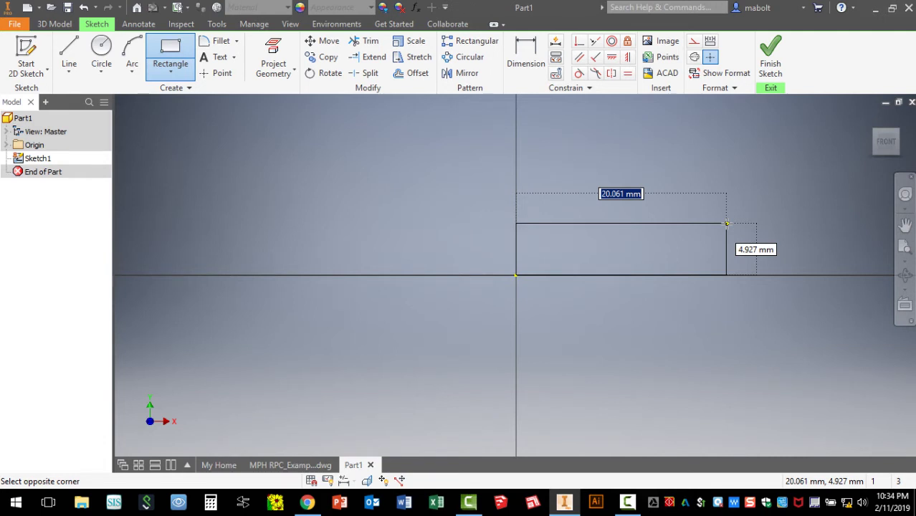
type("15")
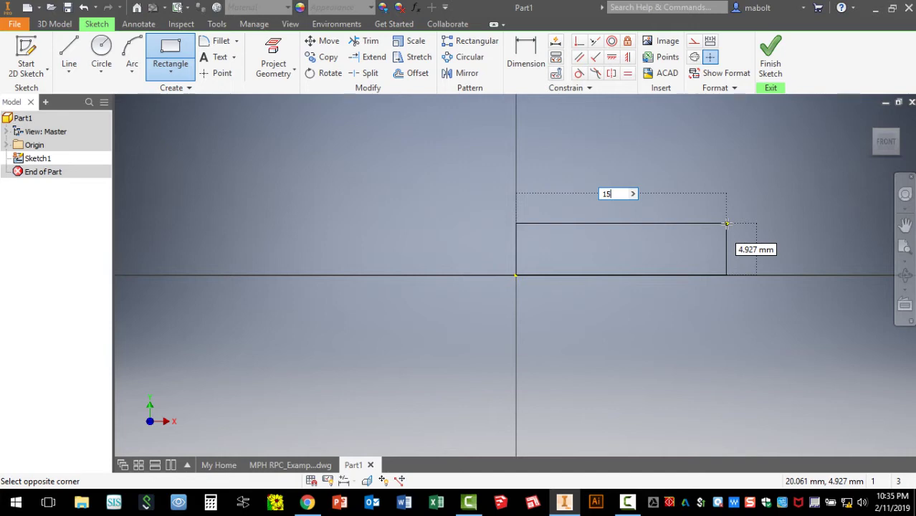
key("Tab")
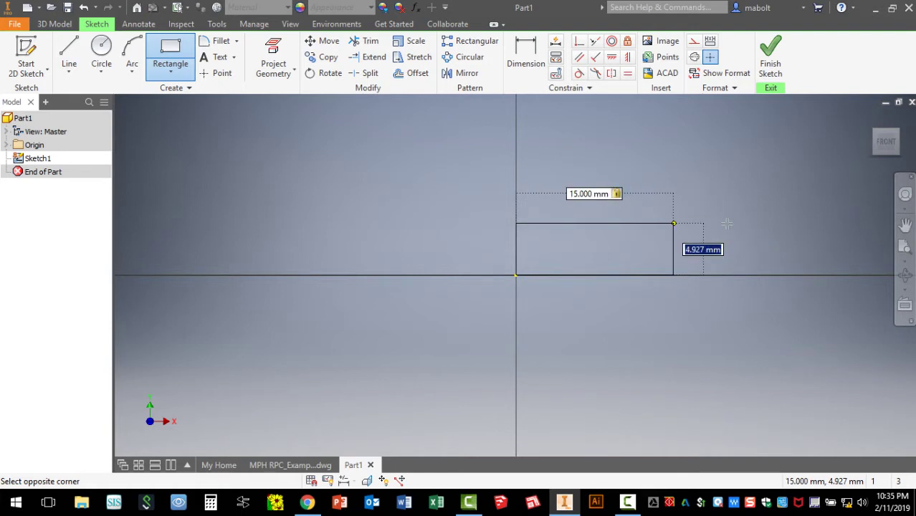
type("2")
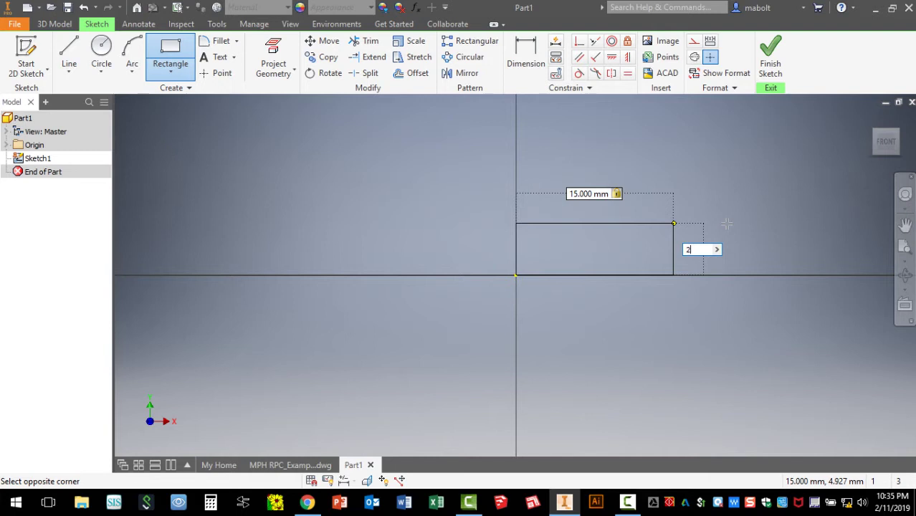
key("Return")
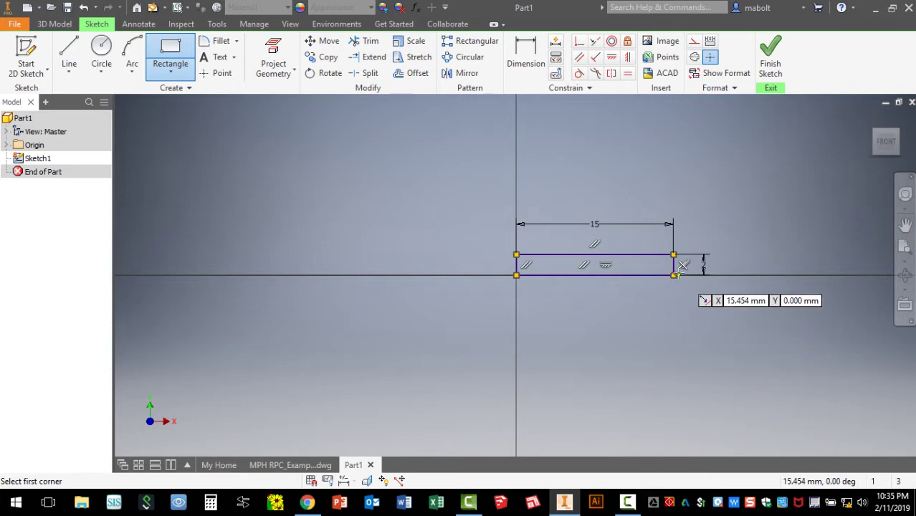
Draw a vertical construction line 4.5 mm long upward from the origin along the rectangle's left edge.
scroll(681, 271, "up", 2)
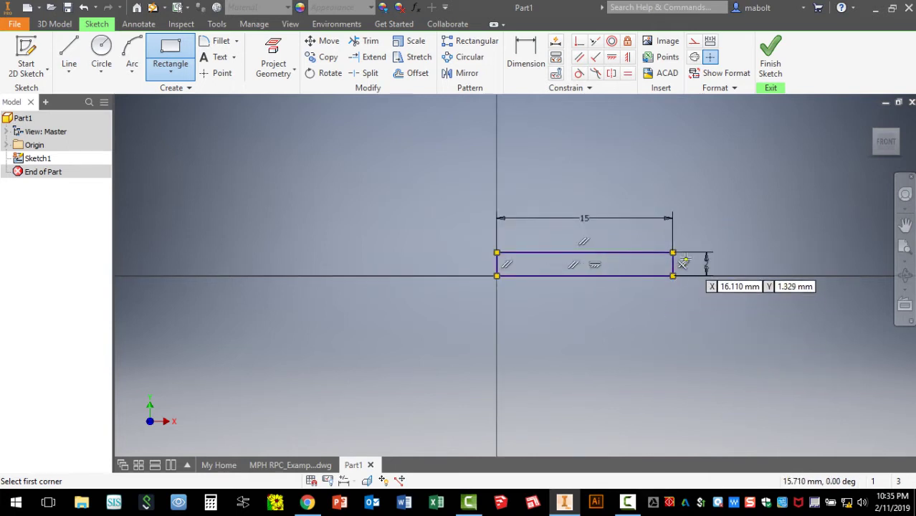
scroll(684, 259, "up", 2)
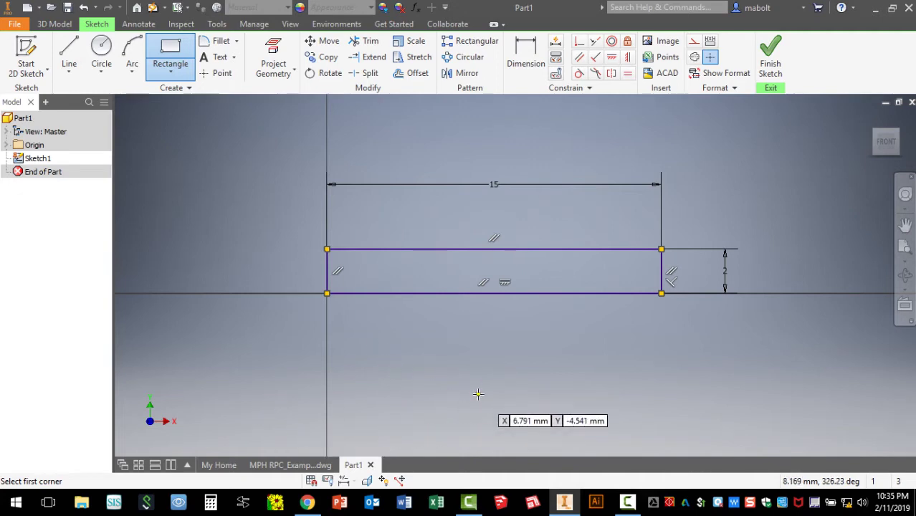
scroll(486, 401, "down", 2)
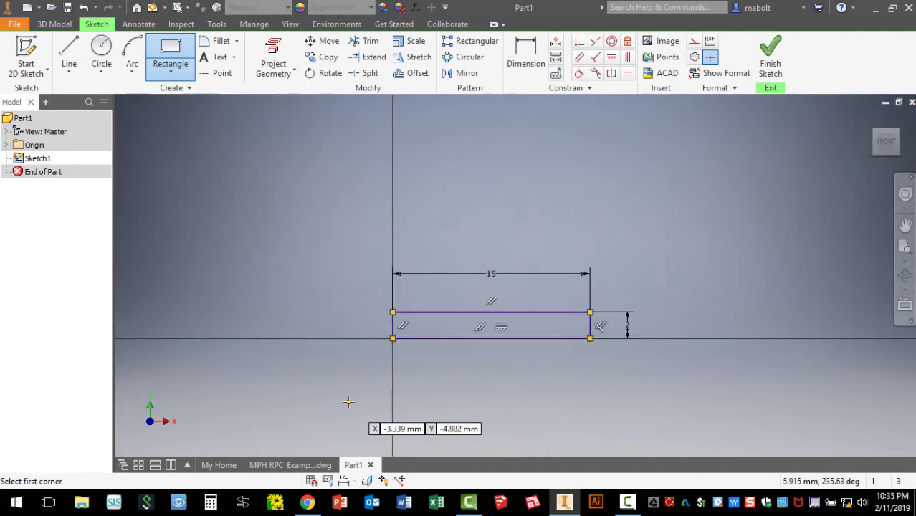
scroll(348, 402, "up", 2)
scroll(343, 402, "down", 2)
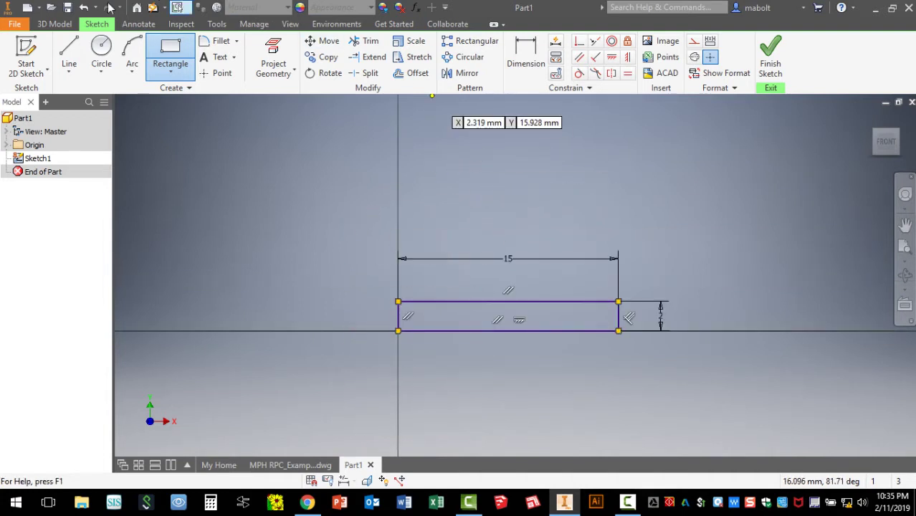
left_click(65, 48)
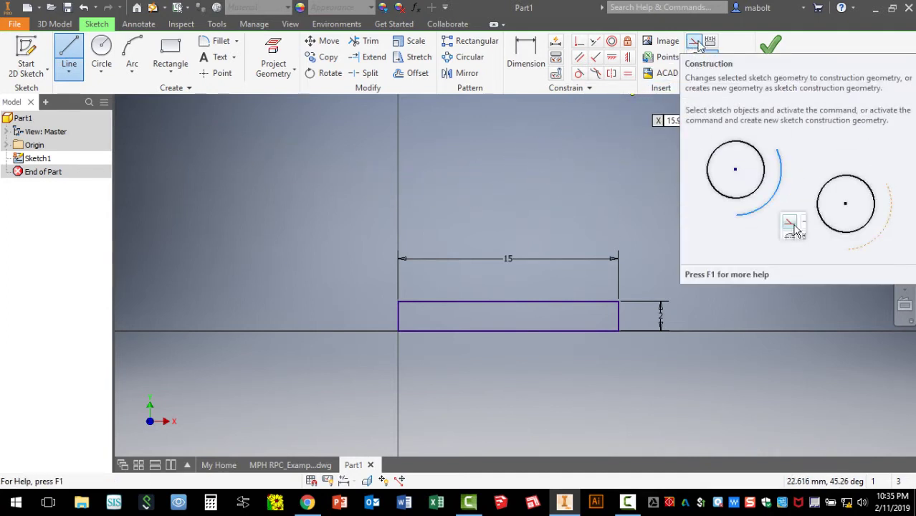
left_click(695, 44)
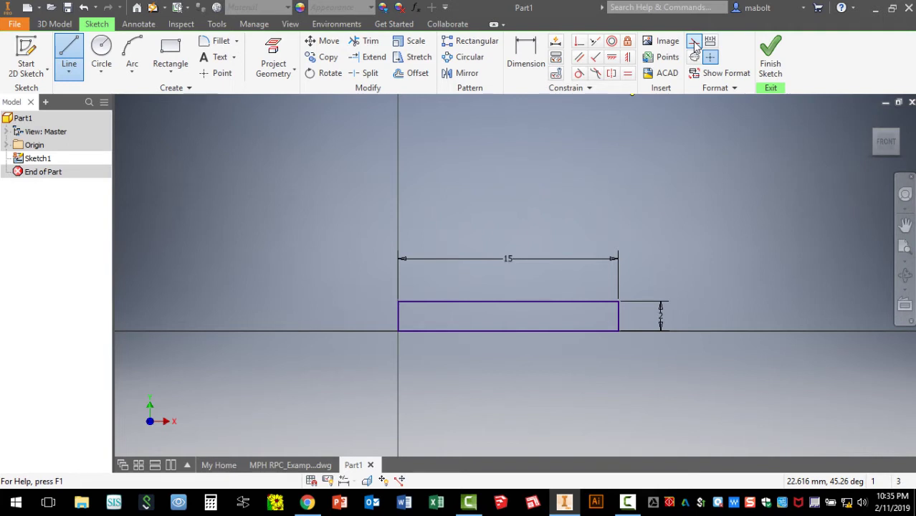
left_click(693, 43)
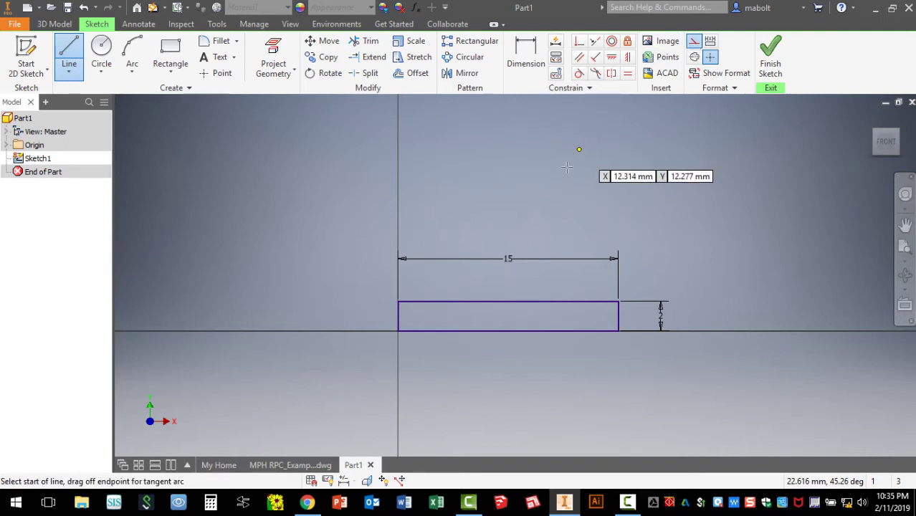
scroll(394, 327, "down", 2)
scroll(395, 328, "up", 5)
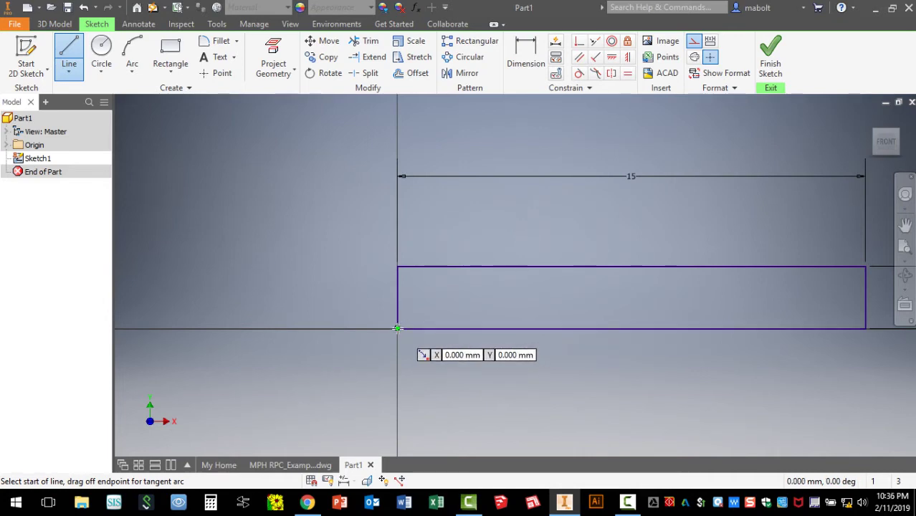
left_click(397, 328)
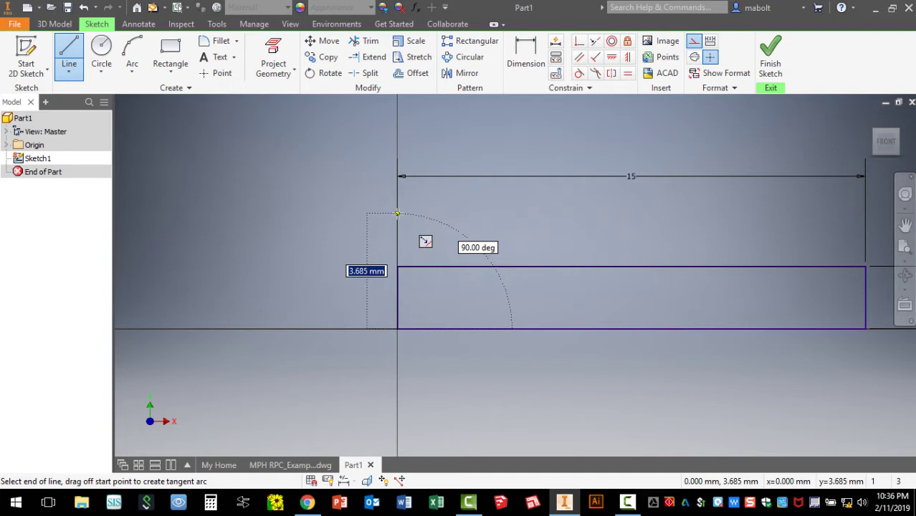
type("4.")
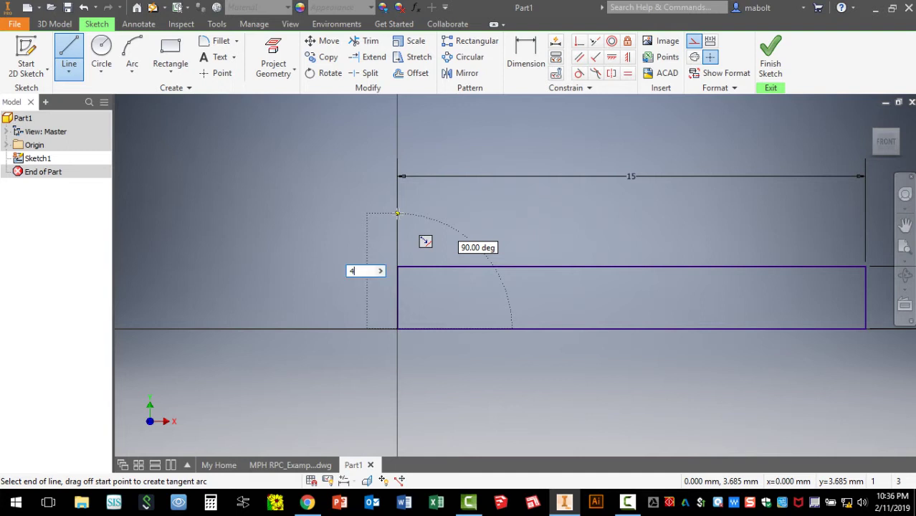
type("5")
key("Return")
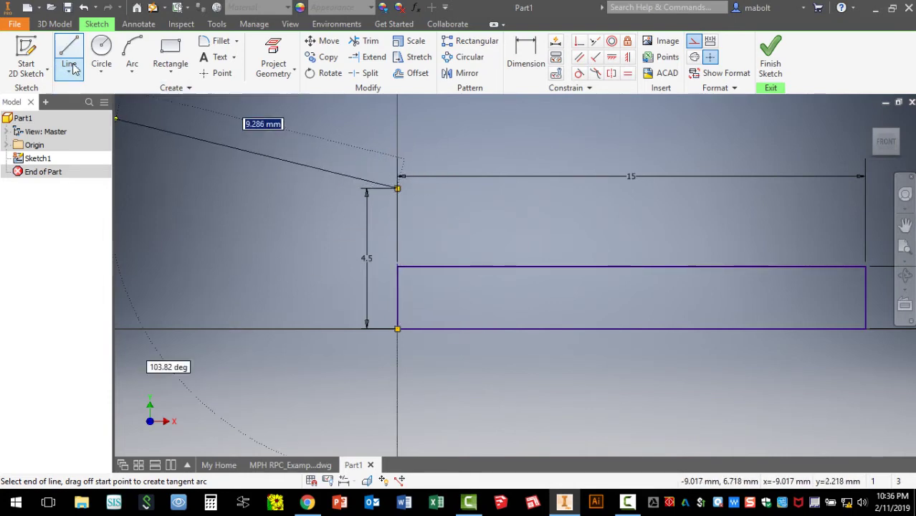
Draw a 9 mm diameter circle centred on the construction line's upper end and passing through the origin.
left_click(101, 50)
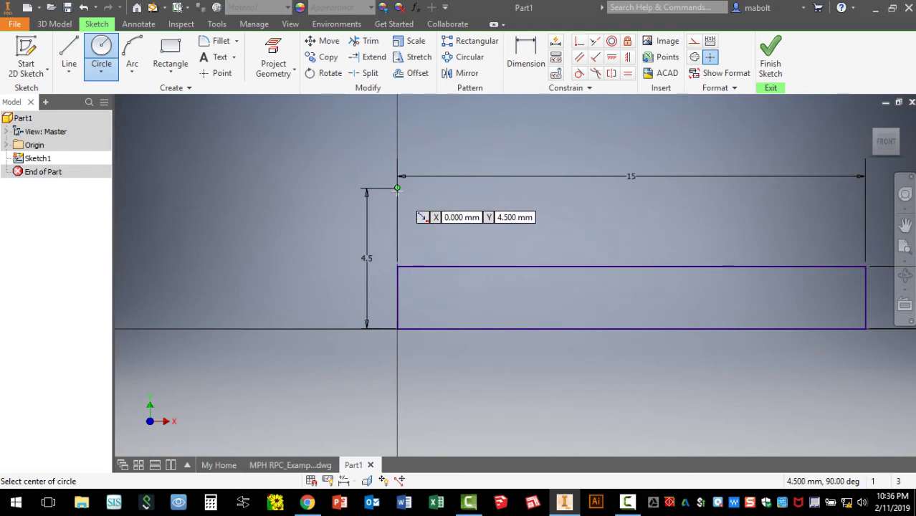
scroll(397, 189, "up", 4)
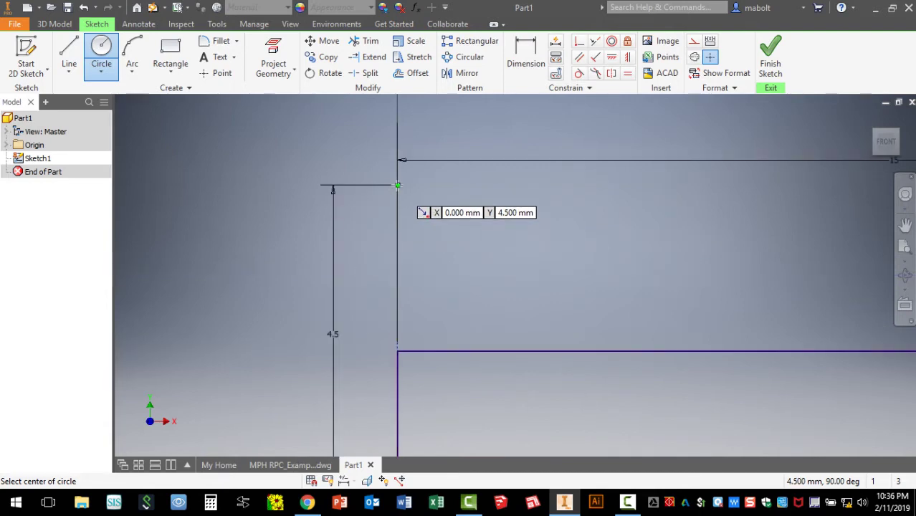
scroll(397, 185, "down", 3)
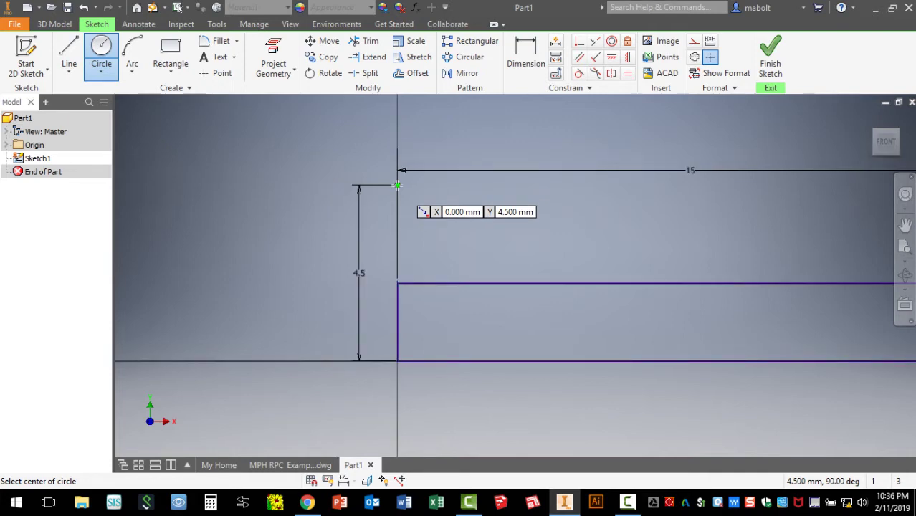
left_click(397, 185)
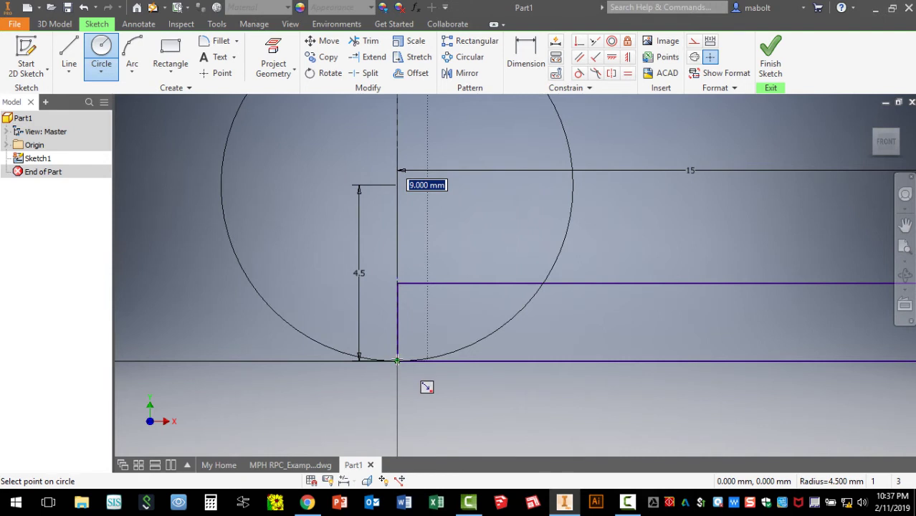
left_click(397, 360)
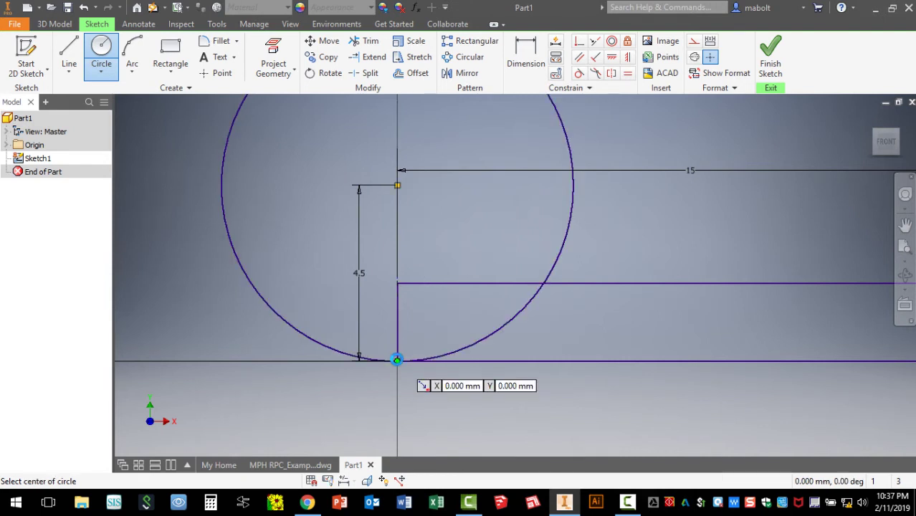
Check the orthographic drawing in Chrome, and offset the 9 mm circle inward by 1 mm in the Inventor sketch.
scroll(396, 360, "up", 2)
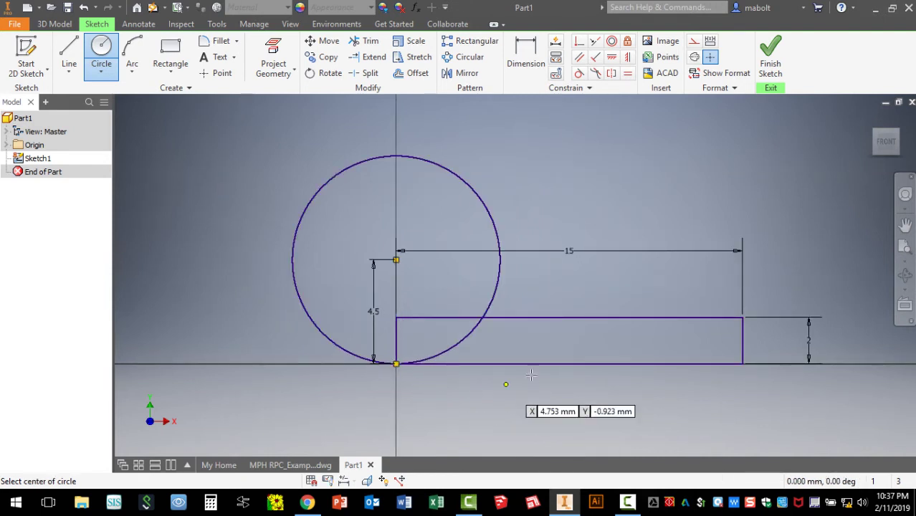
left_click(307, 502)
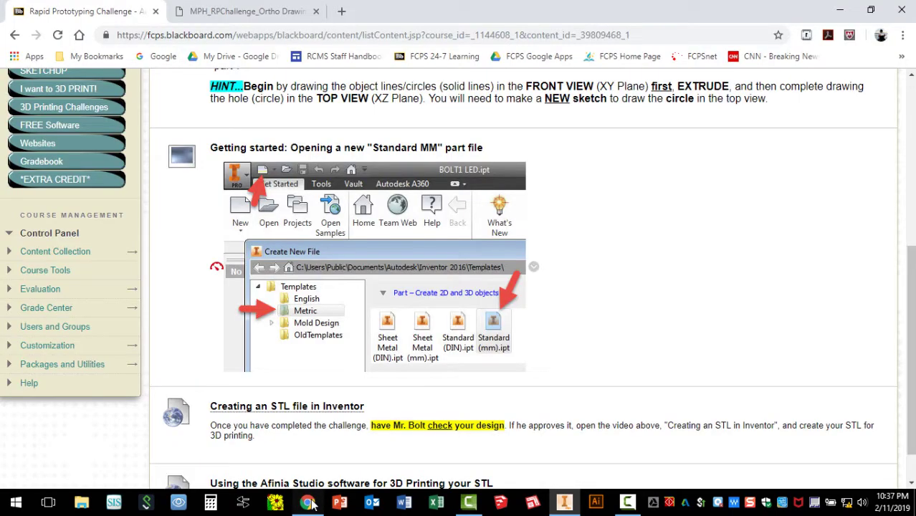
left_click(222, 12)
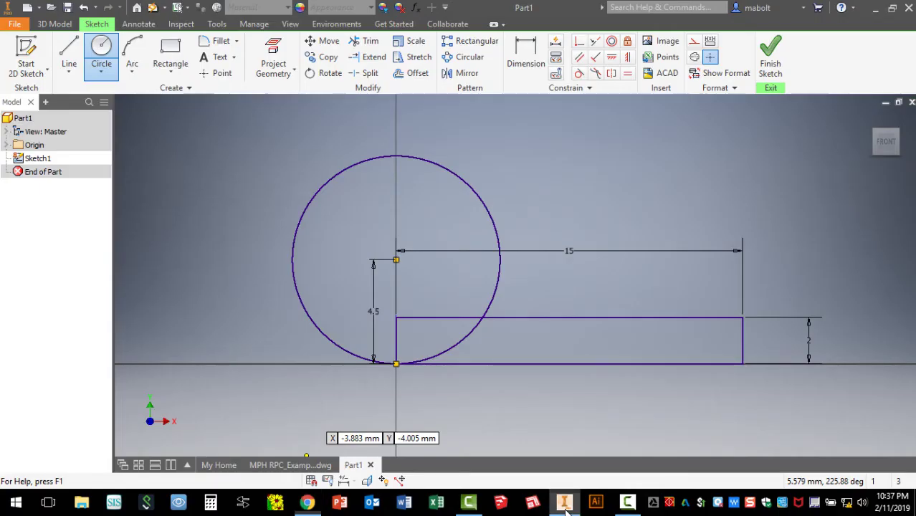
left_click(564, 502)
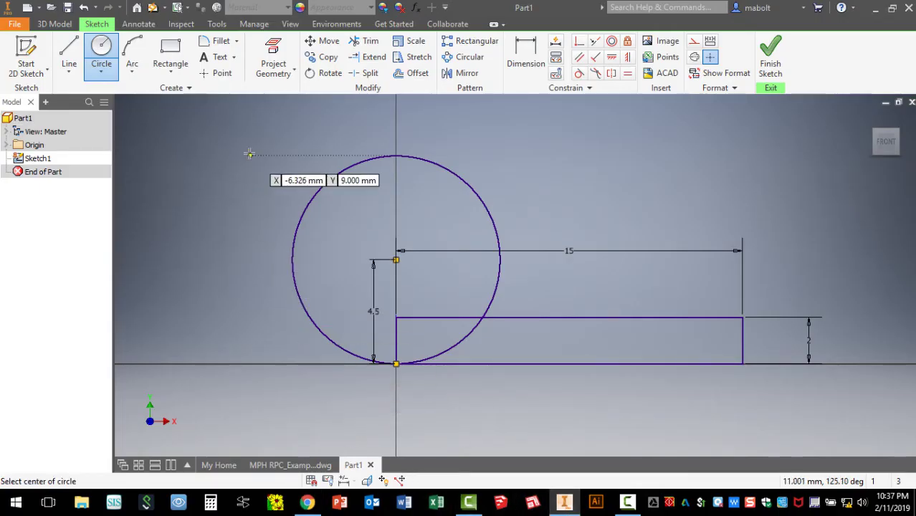
left_click(414, 74)
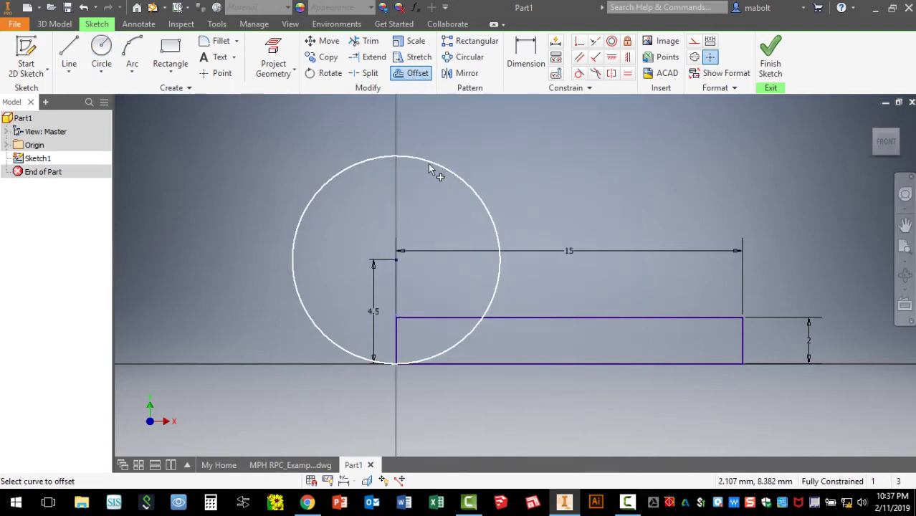
left_click(317, 200)
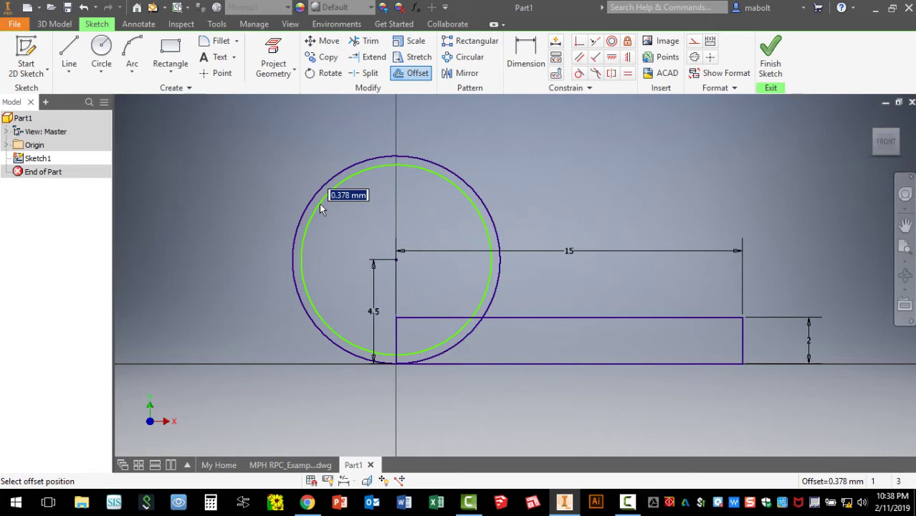
type("1")
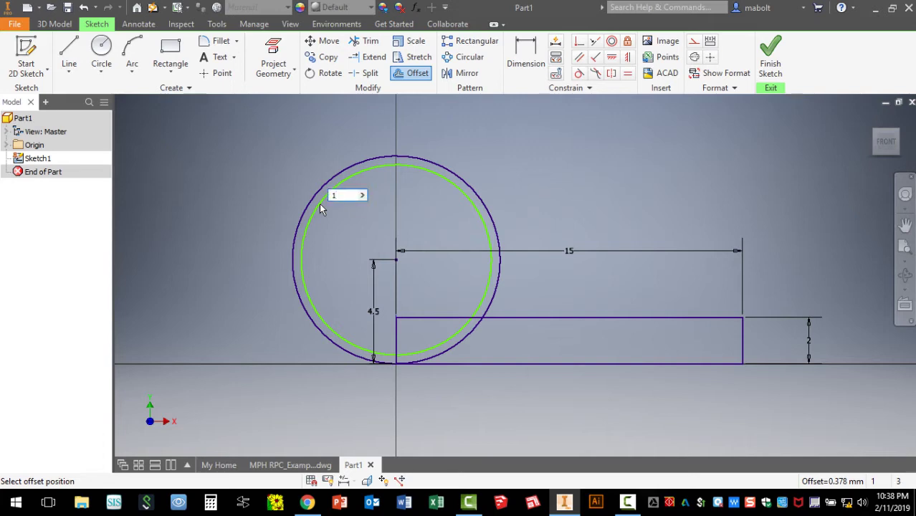
key("Return")
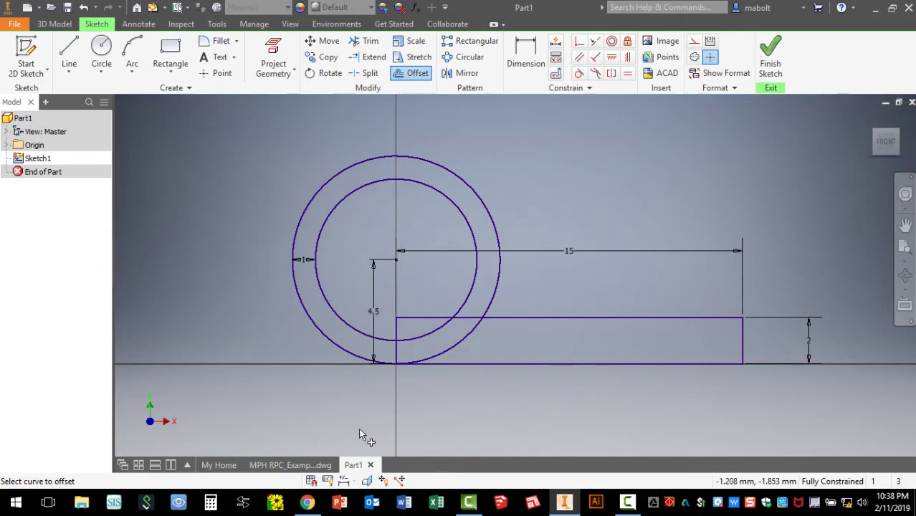
Check the front view's opening angle in the Chrome drawing, and sketch a 4.5 mm line at 35° from the circle centre in Inventor.
left_click(567, 506)
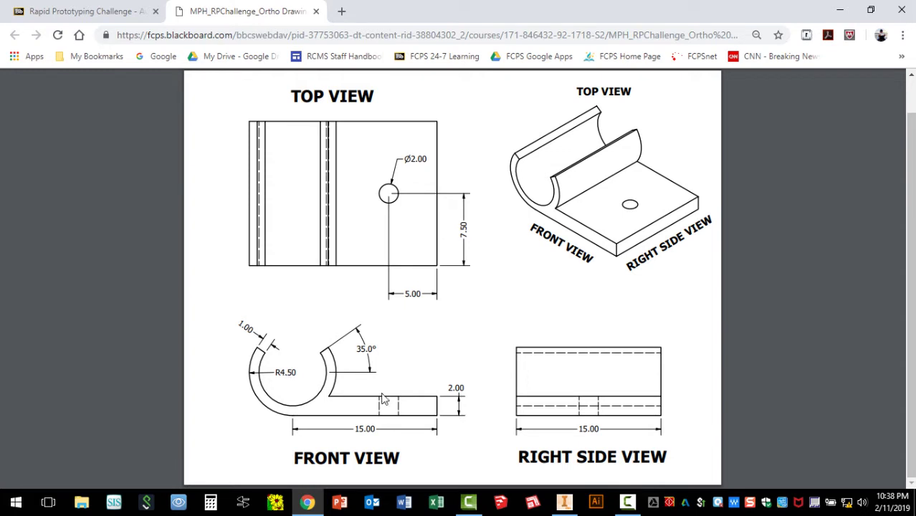
left_click(867, 415)
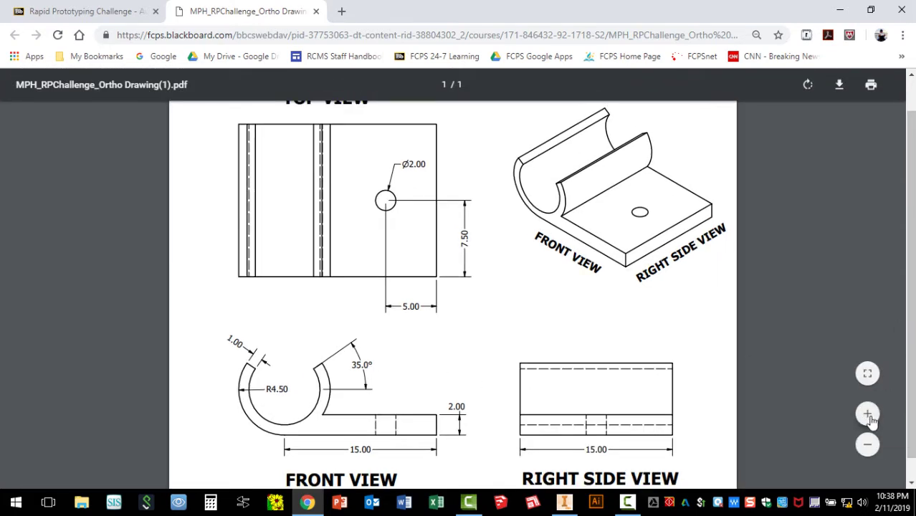
left_click(869, 416)
scroll(511, 414, "down", 2)
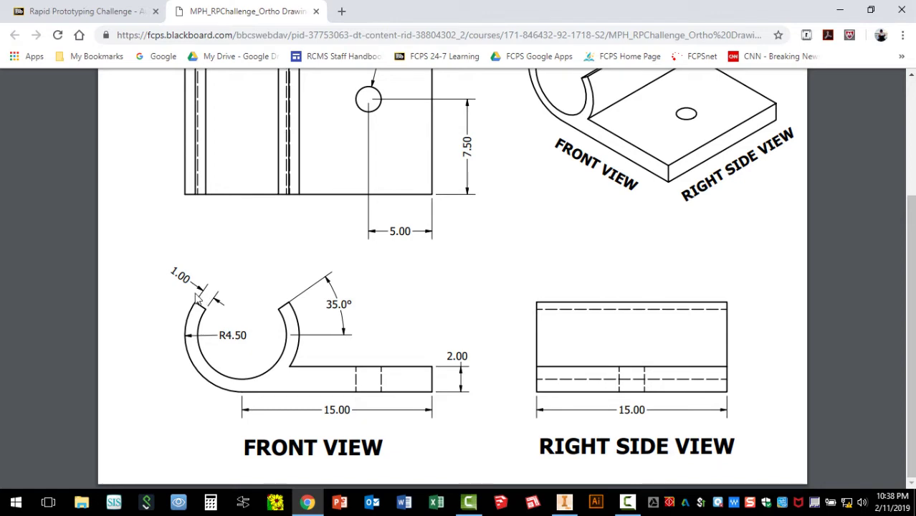
left_click(564, 503)
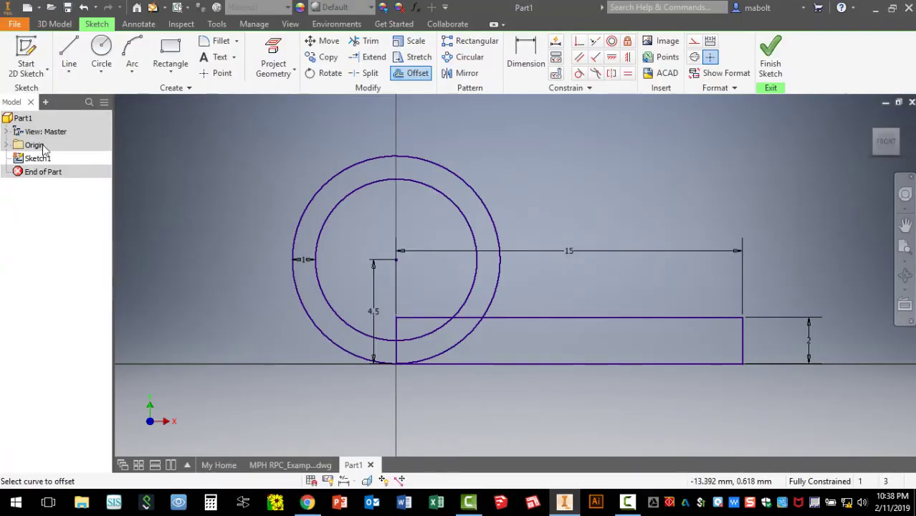
left_click(70, 55)
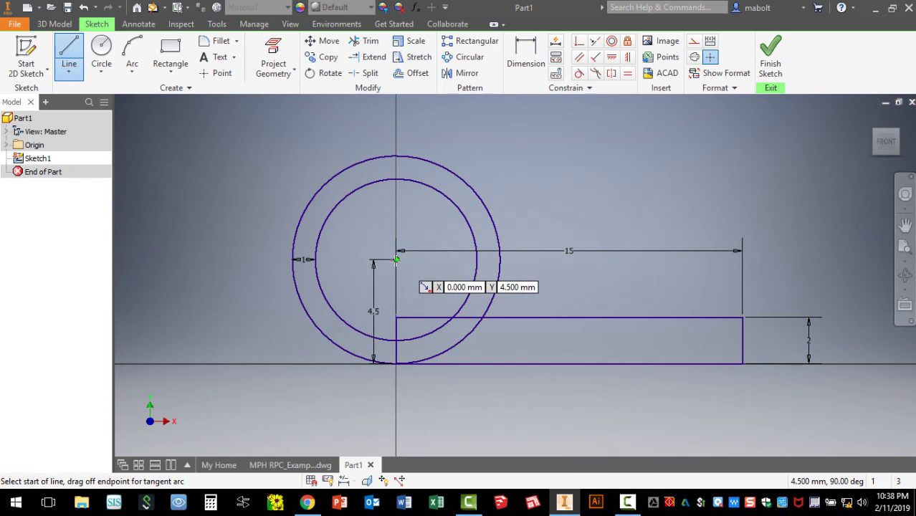
left_click(395, 260)
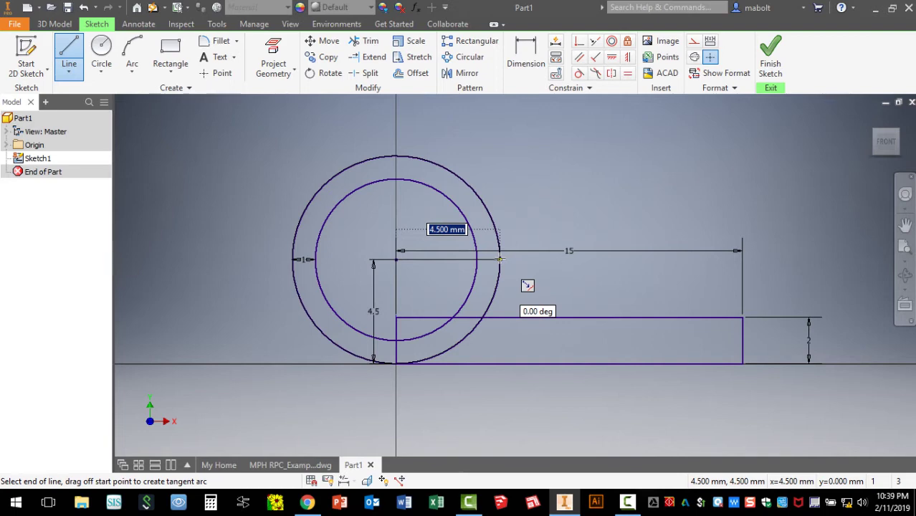
key("Tab")
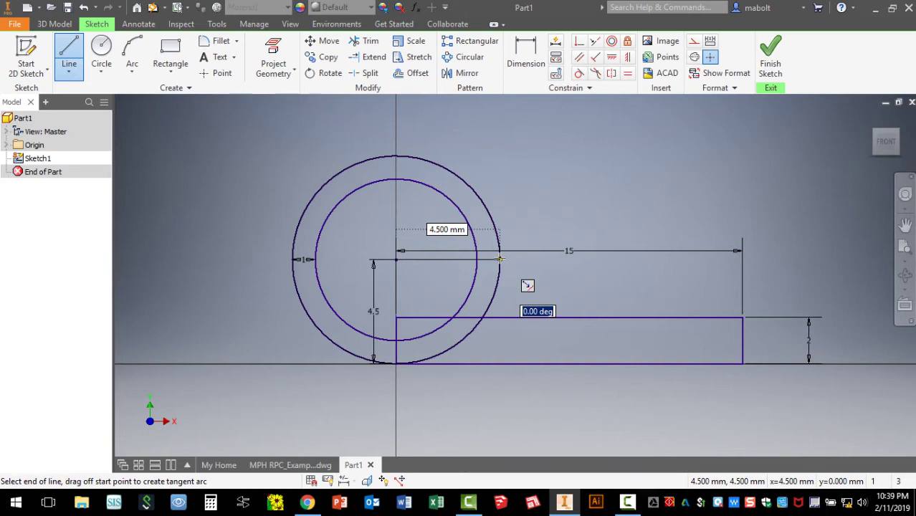
type("35")
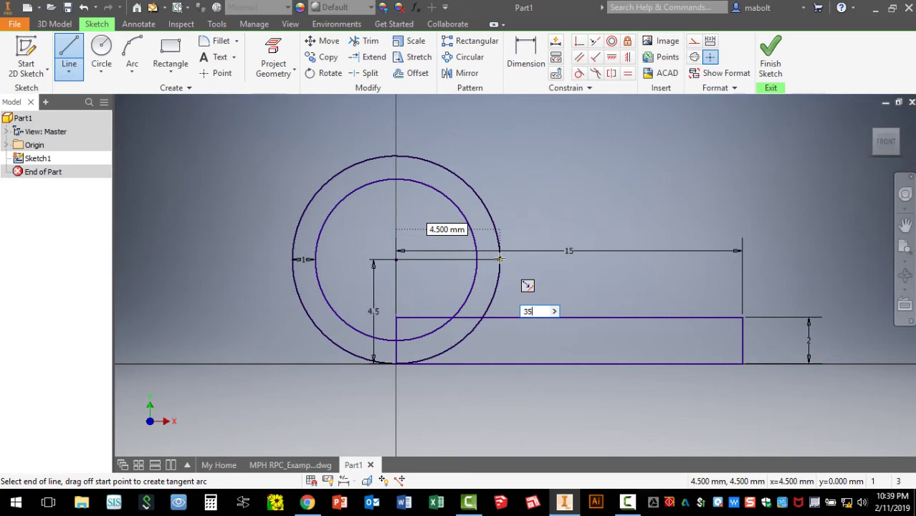
key("Tab")
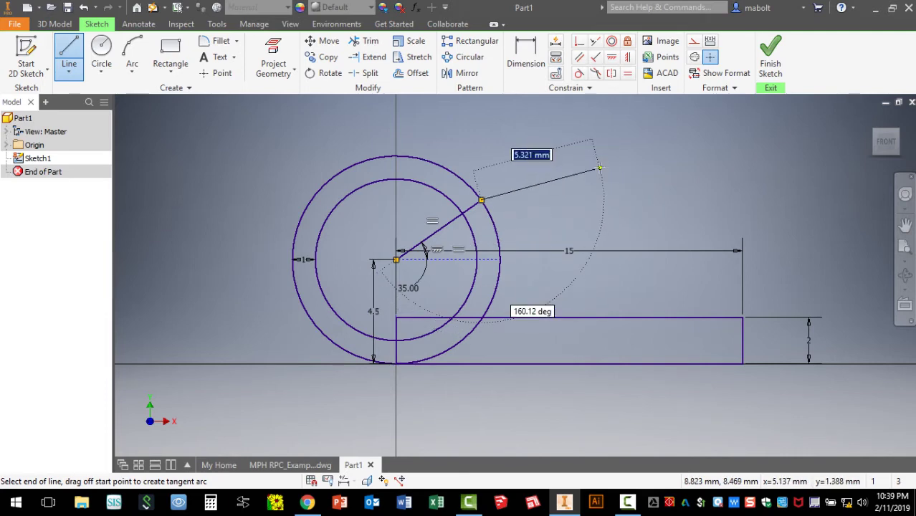
key("Escape")
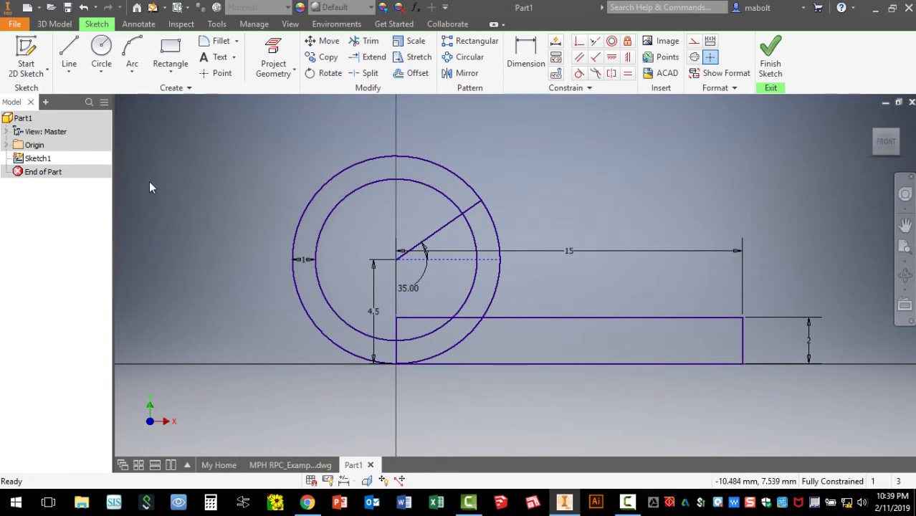
Draw a line from the circle centre to the outer circle's upper left at 145°, mirroring the 35° line.
left_click(65, 50)
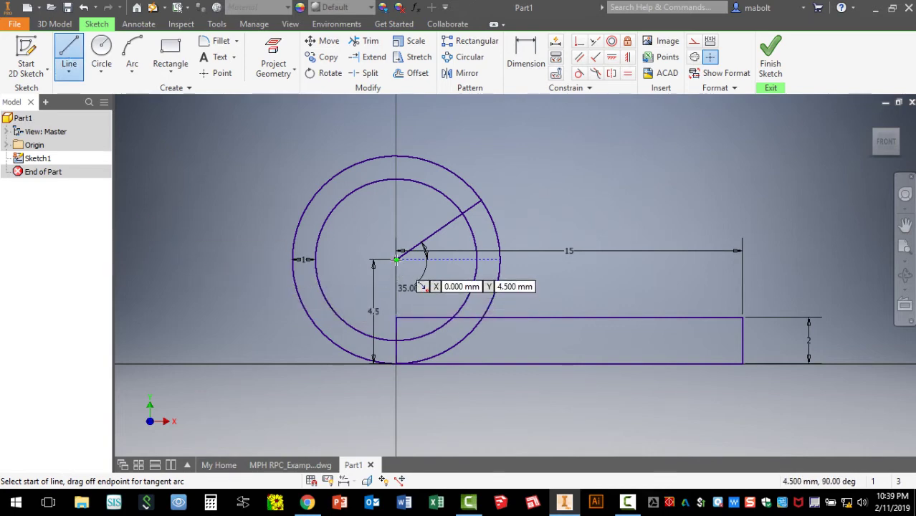
left_click(396, 259)
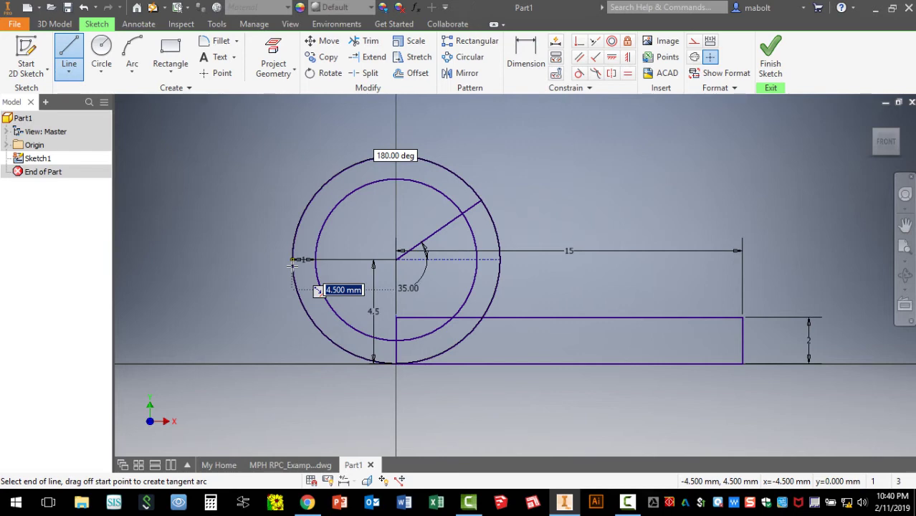
key("Tab")
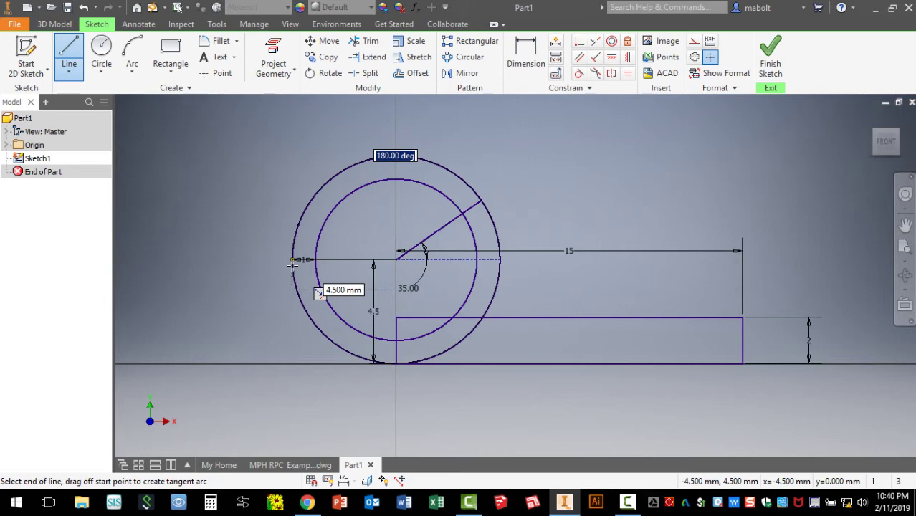
type("14")
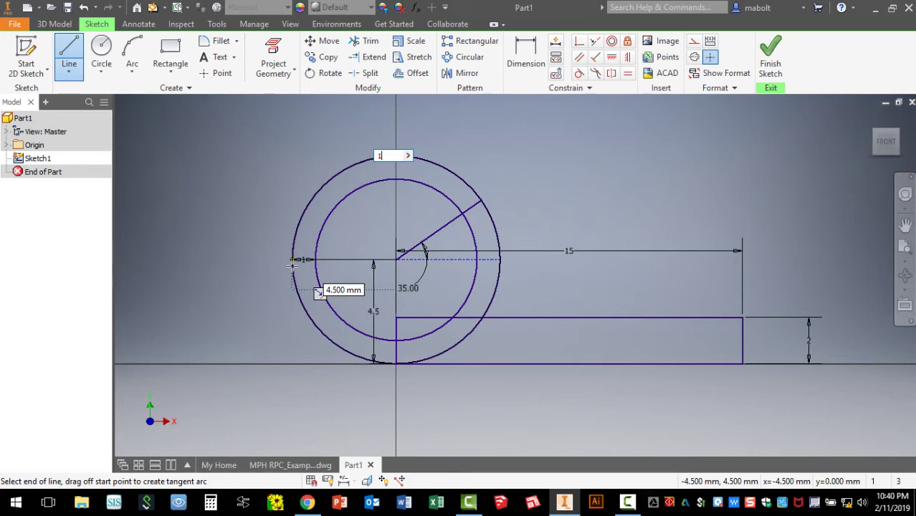
type("5")
key("Return")
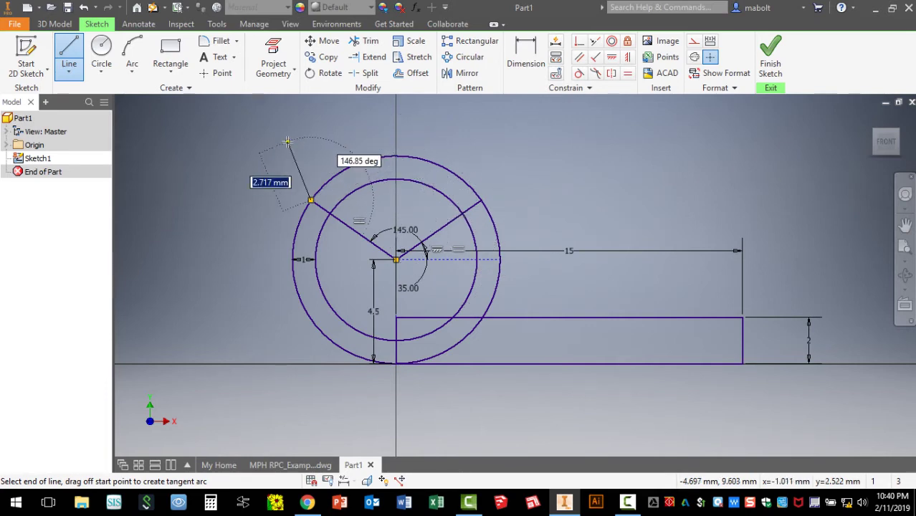
key("Escape")
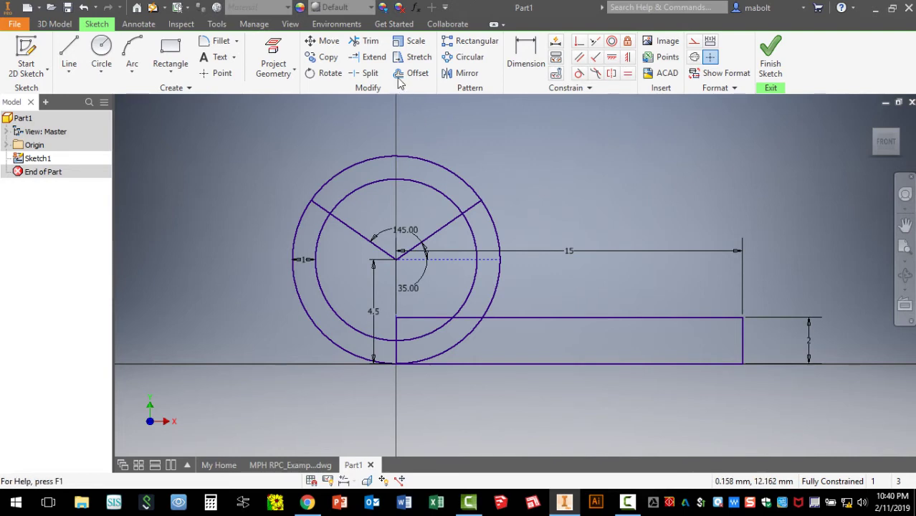
Trim both circles' upper arcs between the angled lines, and trim those lines inside the inner circle.
left_click(370, 43)
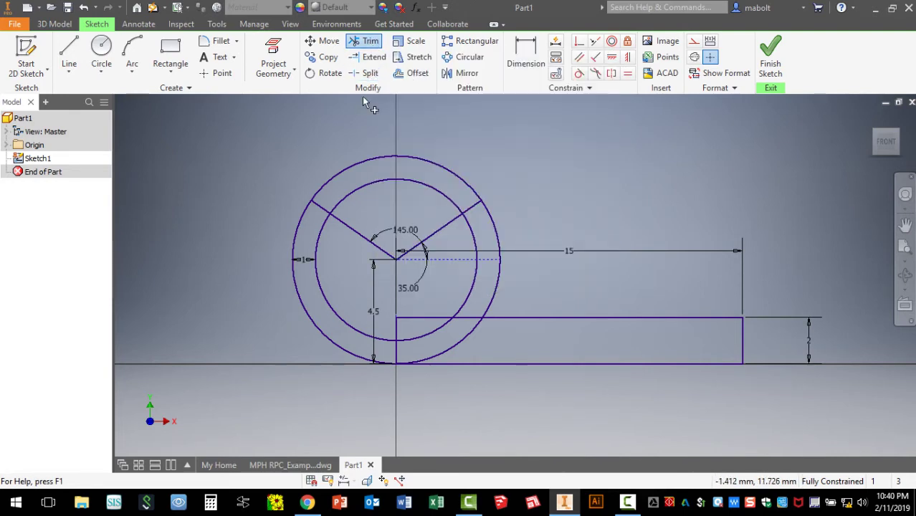
left_click(369, 158)
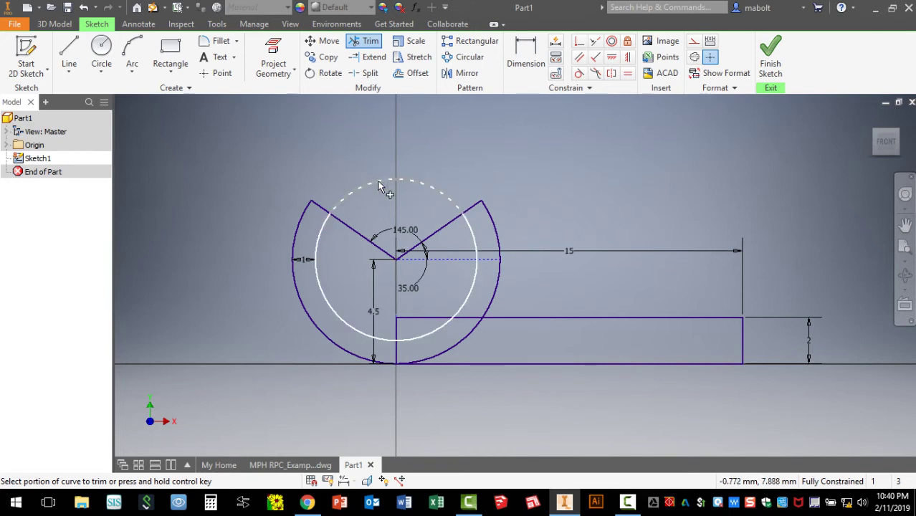
left_click(380, 186)
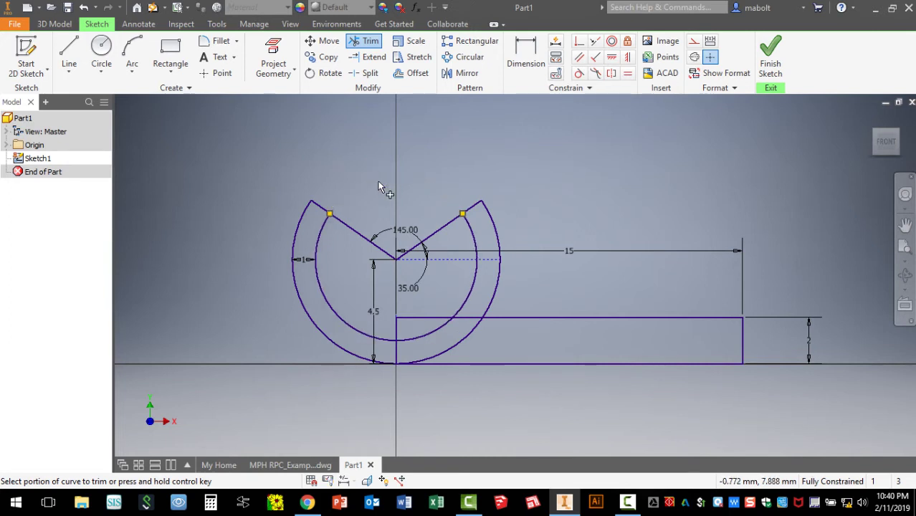
left_click(360, 238)
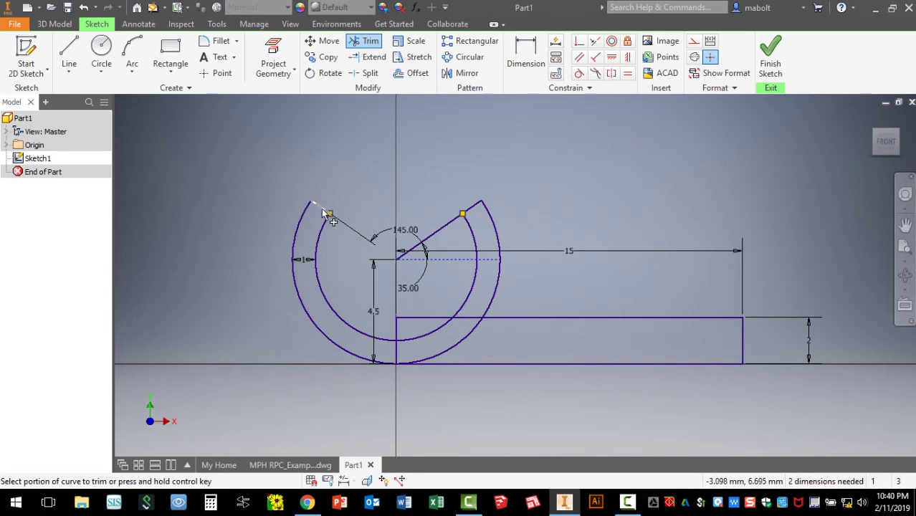
left_click(441, 229)
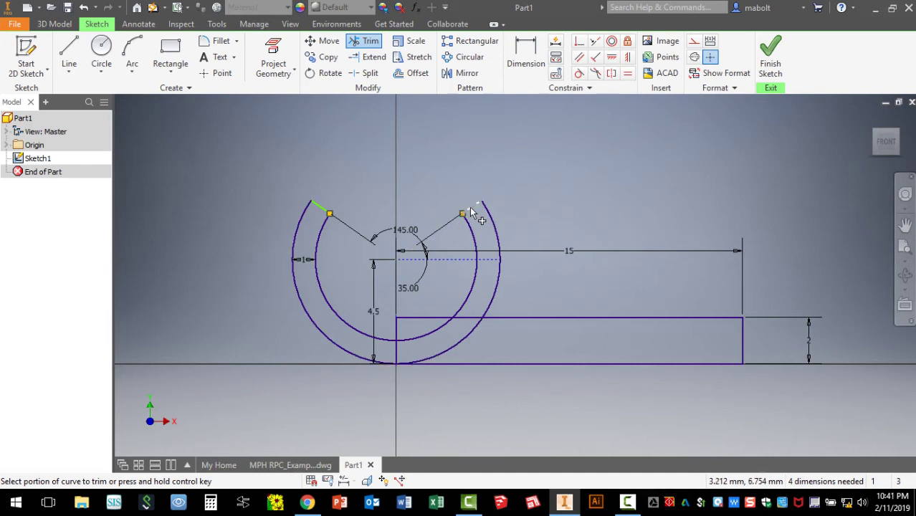
Trim the rectangle's upper edge back to the outer circle, and remove the outer circle's arc inside the rectangle.
left_click(430, 322)
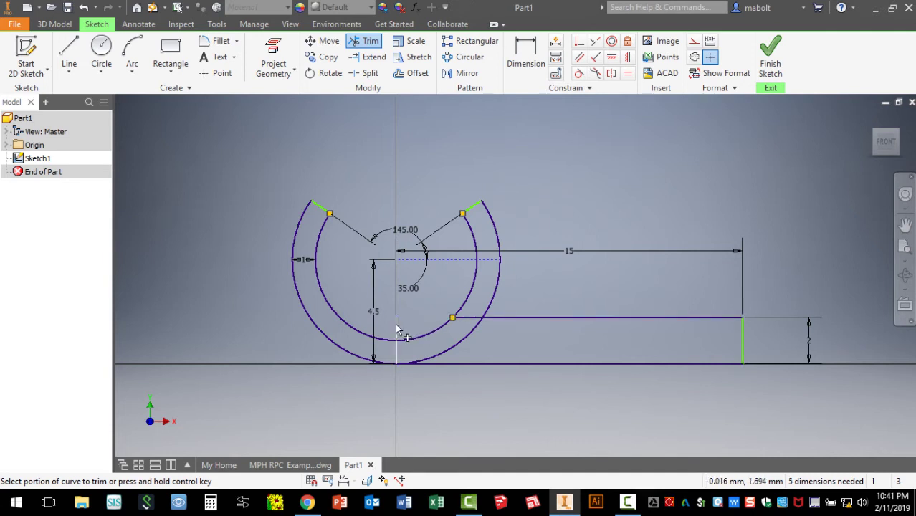
left_click(397, 328)
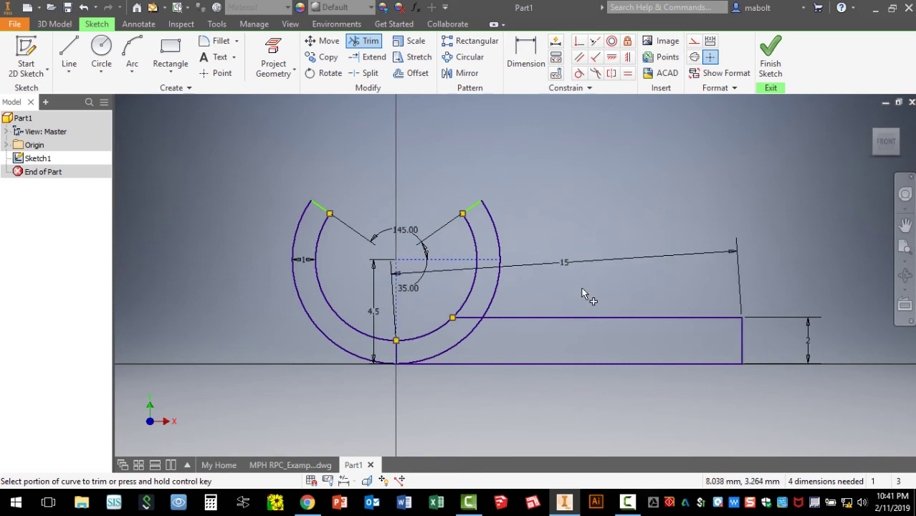
key("ctrl+z")
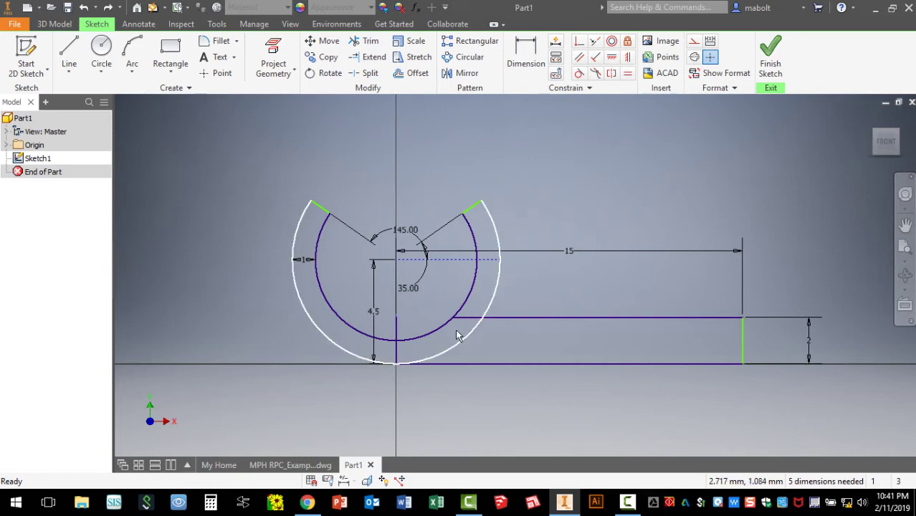
left_click(371, 43)
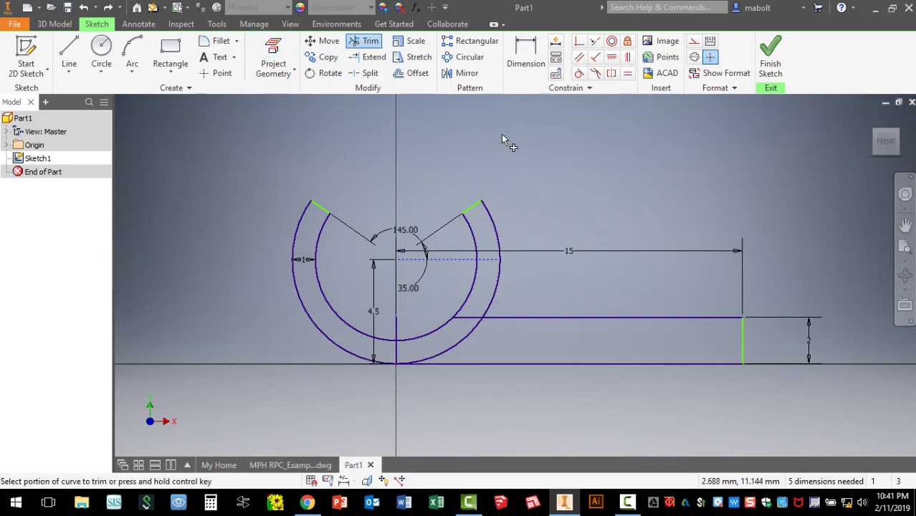
left_click(465, 346)
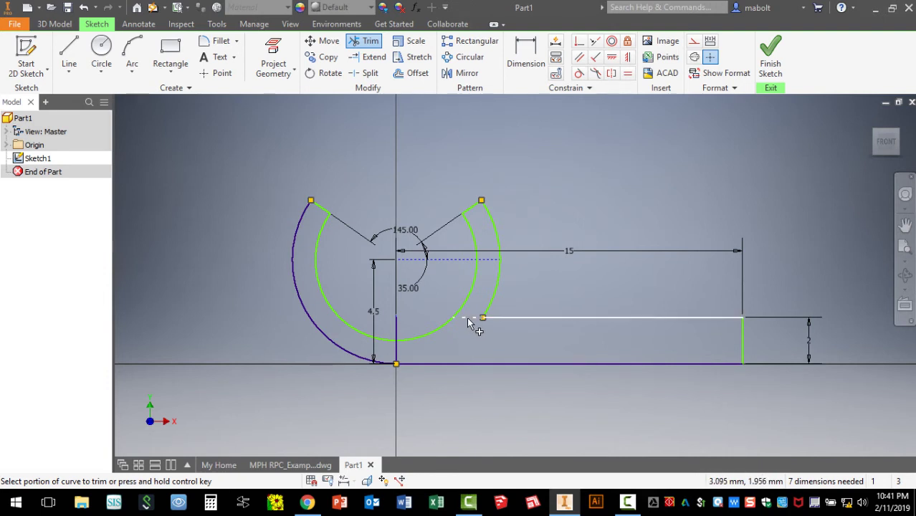
left_click(467, 317)
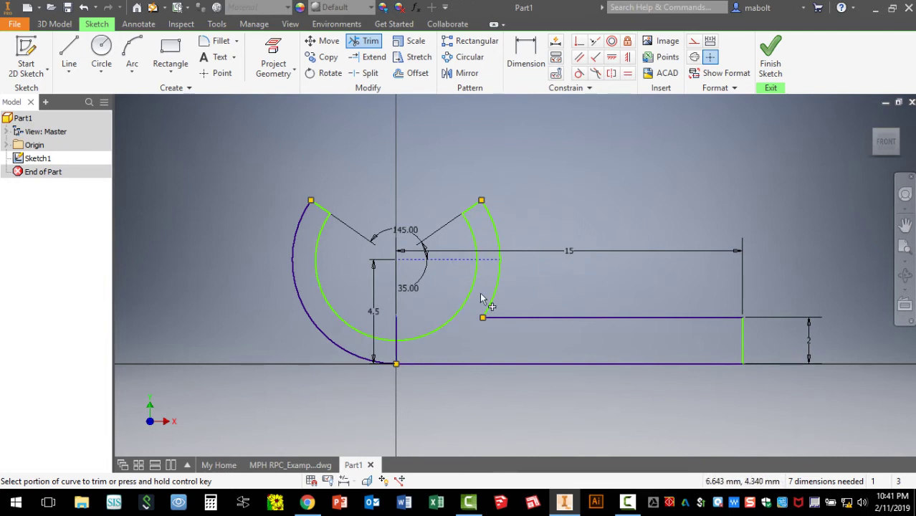
Try to trim the part of the rectangle's left edge that lies inside the inner circle.
left_click(396, 328)
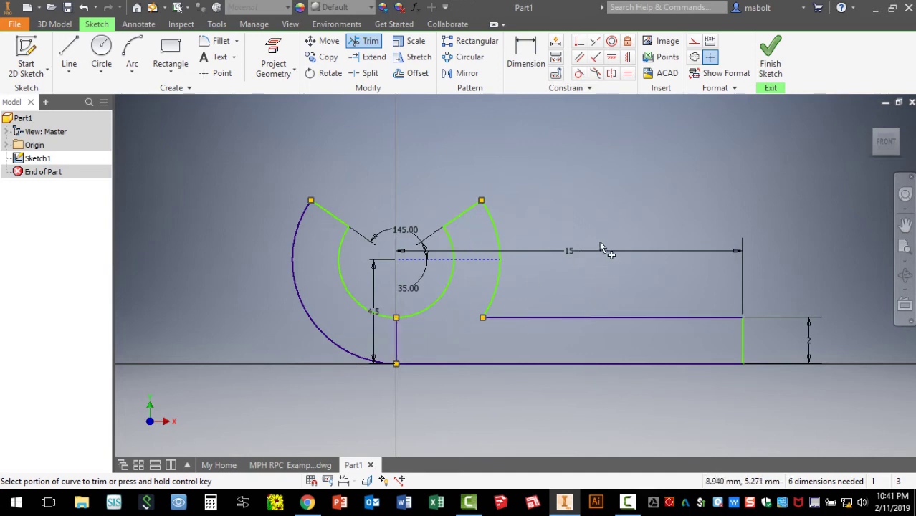
left_click(436, 241)
key("Escape")
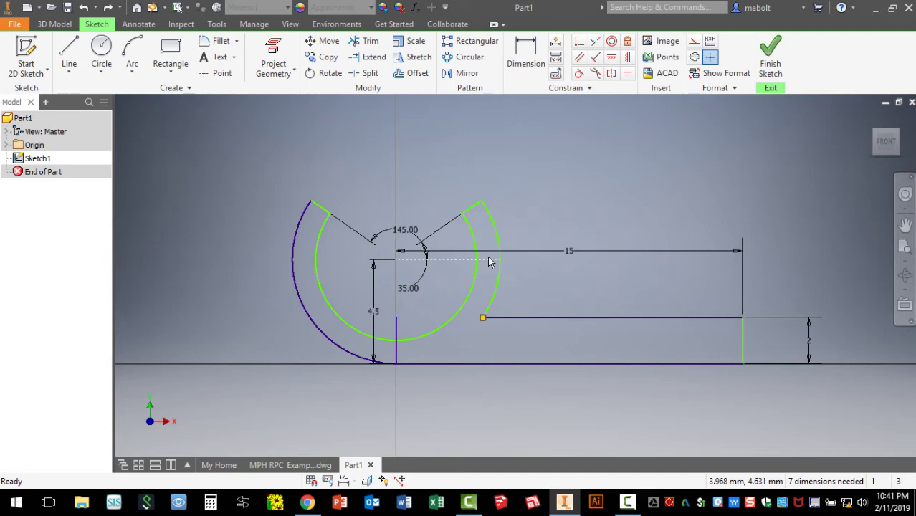
Delete the rectangle's left edge below the circle centre and undo the deletion.
left_click(489, 257)
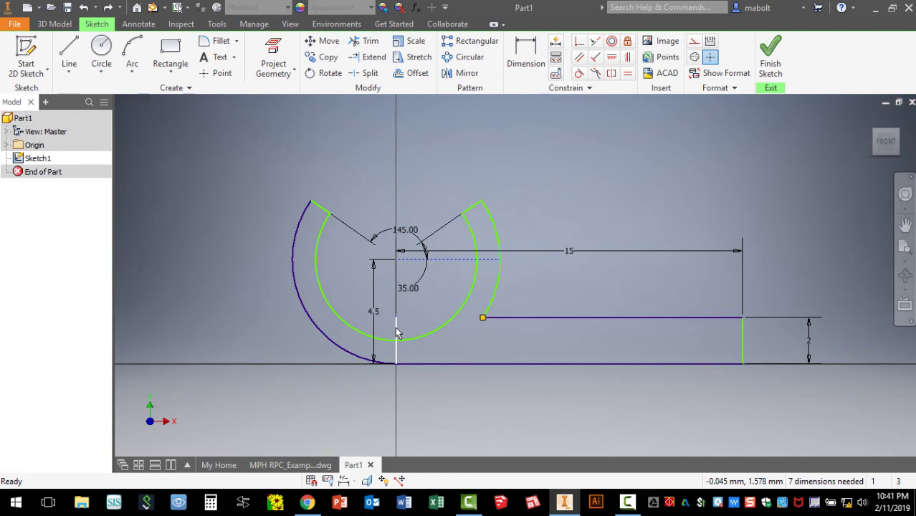
mouse_move(398, 333)
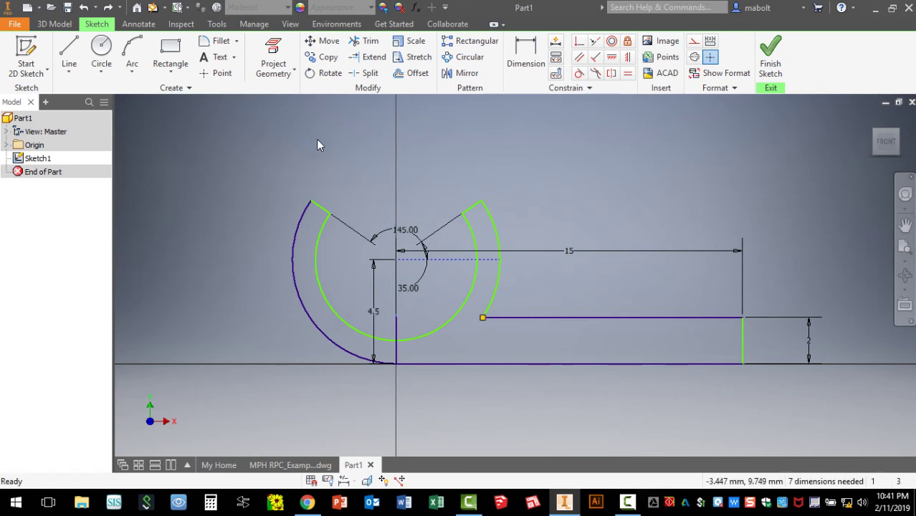
left_click(398, 334)
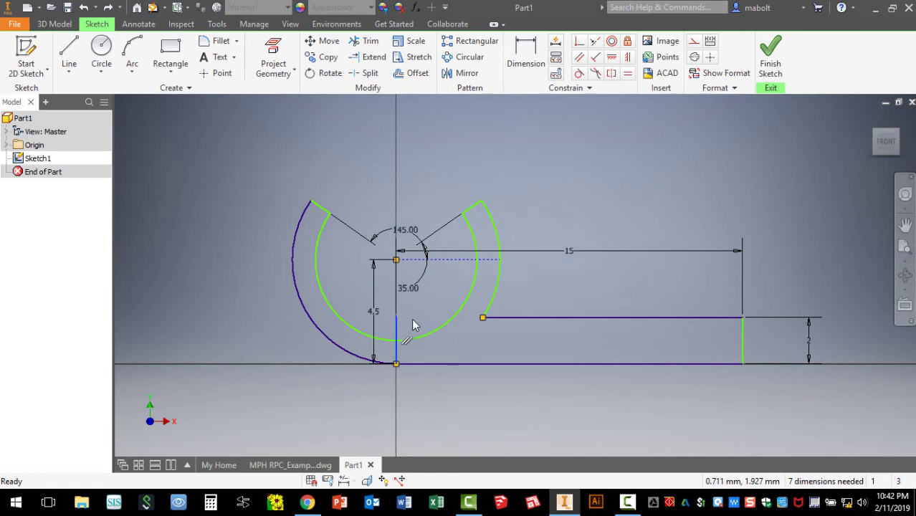
key("Delete")
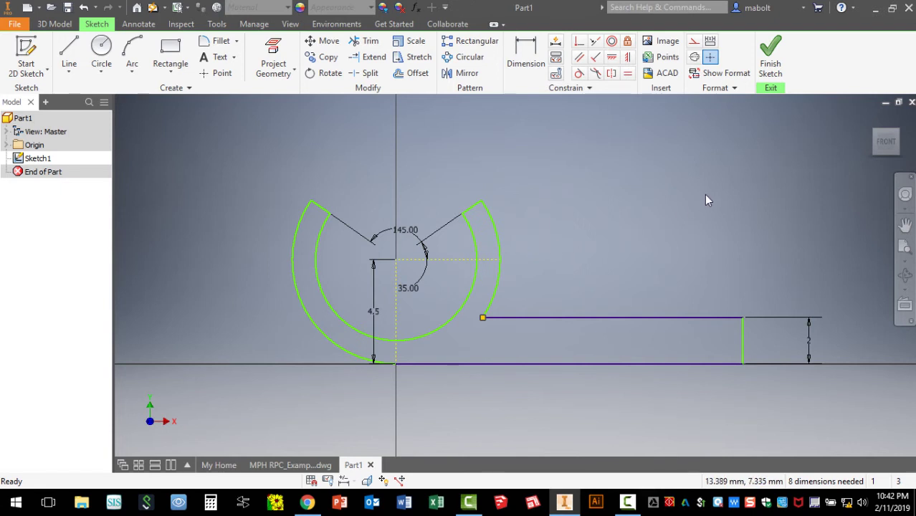
key("ctrl+z")
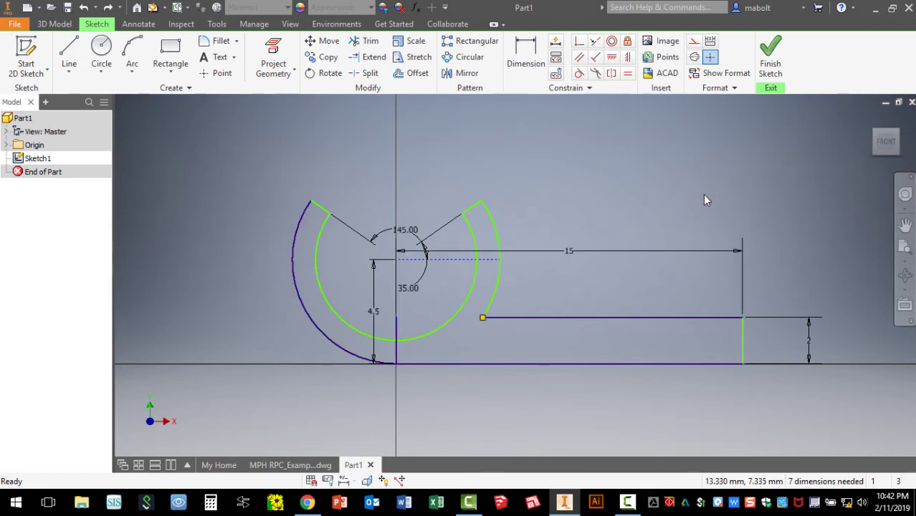
Delete the rectangle's left edge so the arc and base form one profile, finish the sketch, and show it in the home view.
right_click(399, 332)
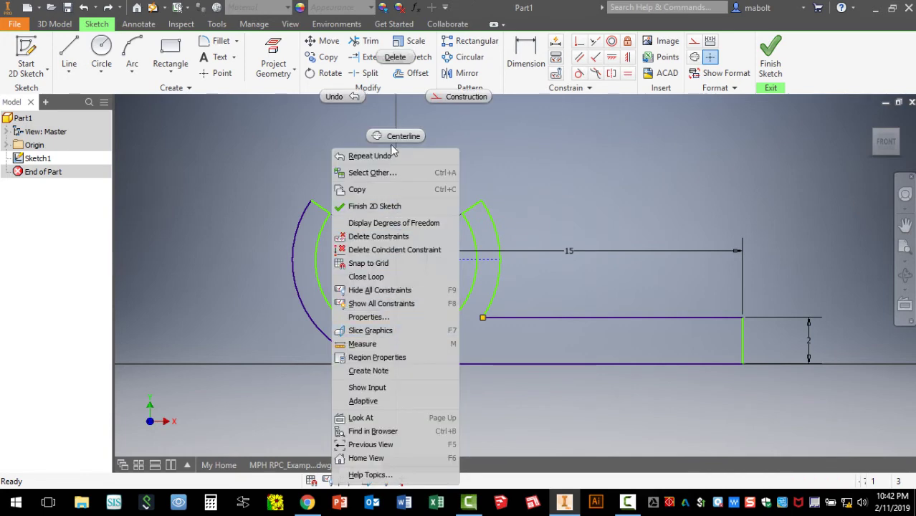
left_click(391, 57)
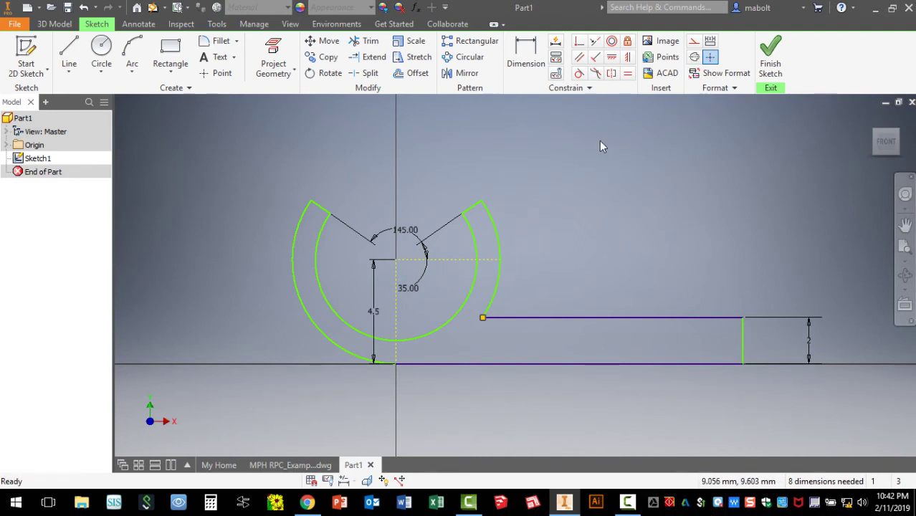
left_click(772, 57)
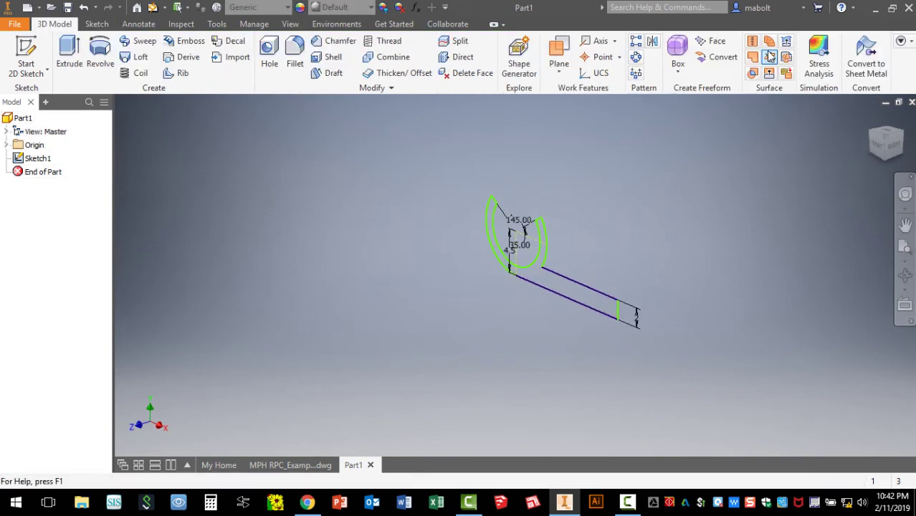
scroll(691, 242, "up", 3)
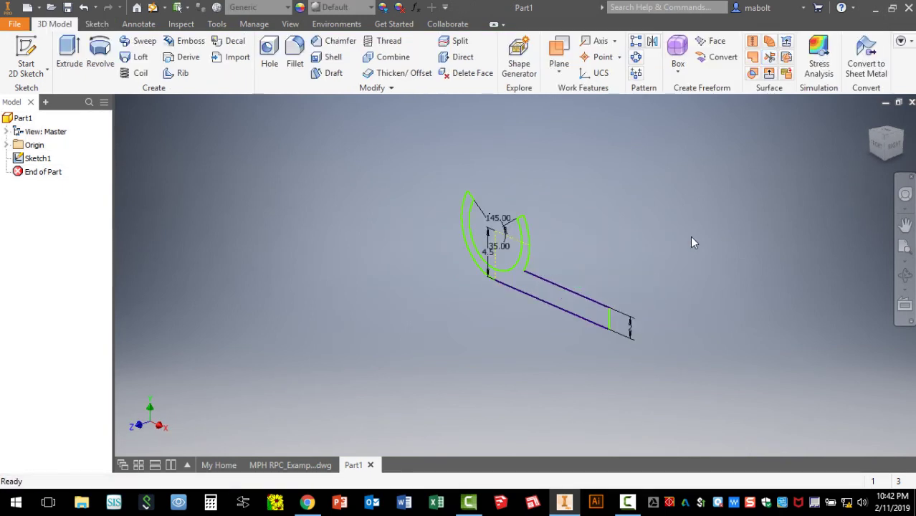
left_click(875, 146)
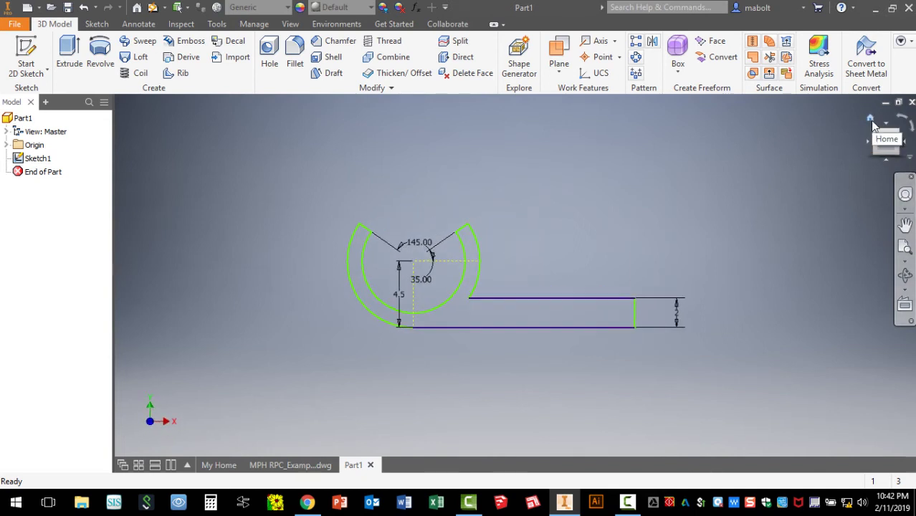
left_click(871, 120)
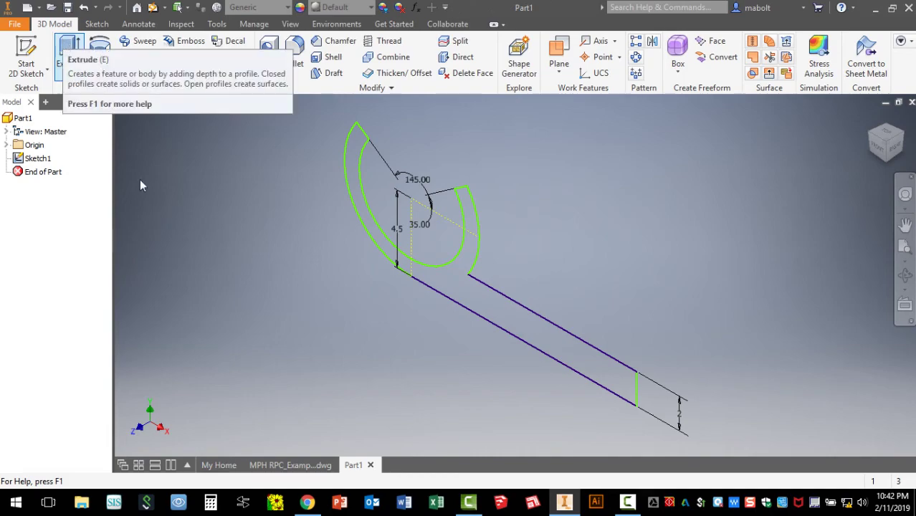
Check the part's depth in the right side view of the Chrome drawing, and return to Inventor.
left_click(309, 505)
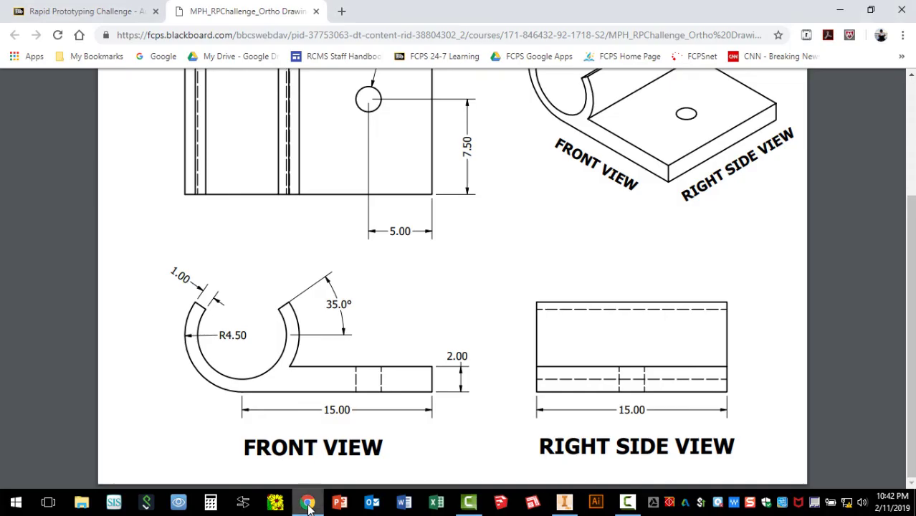
scroll(408, 337, "up", 3)
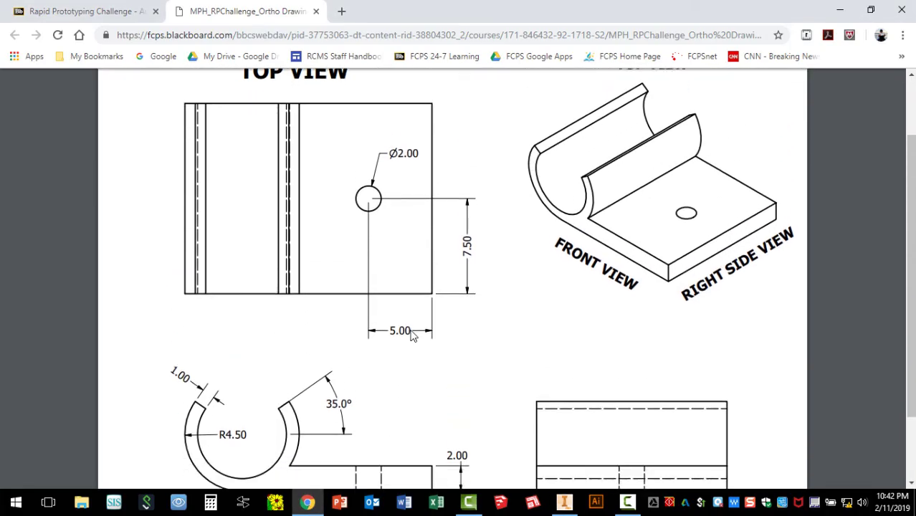
scroll(410, 334, "down", 2)
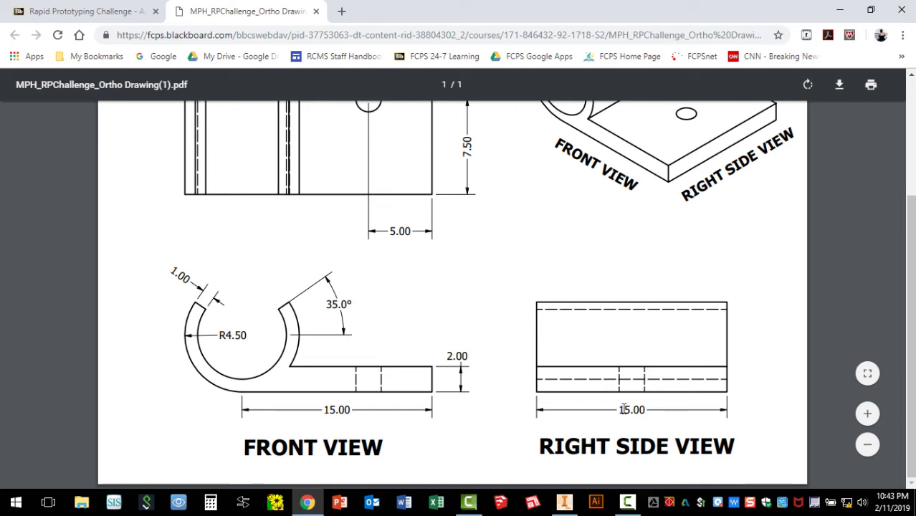
left_click(866, 373)
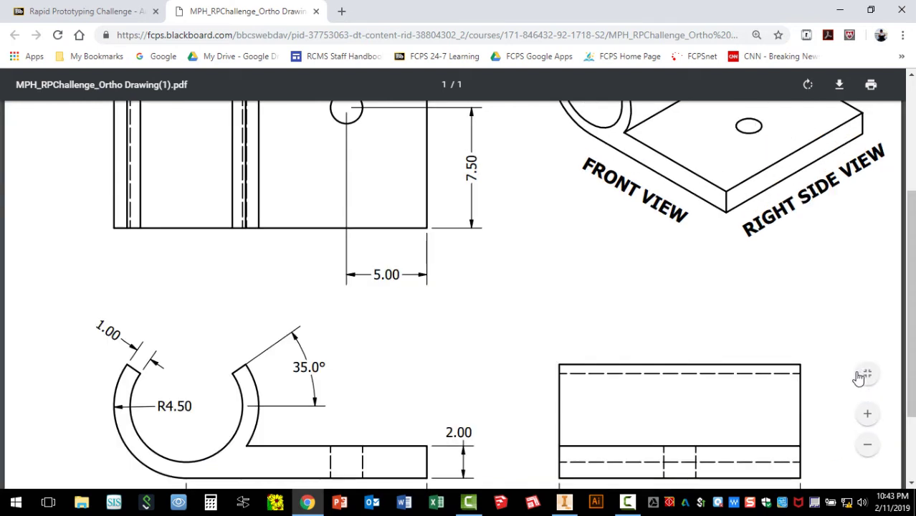
left_click(865, 374)
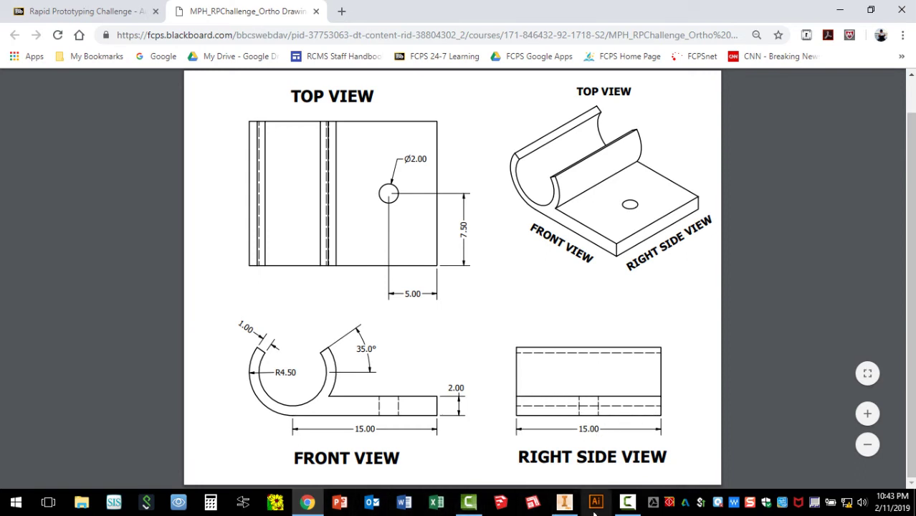
left_click(564, 501)
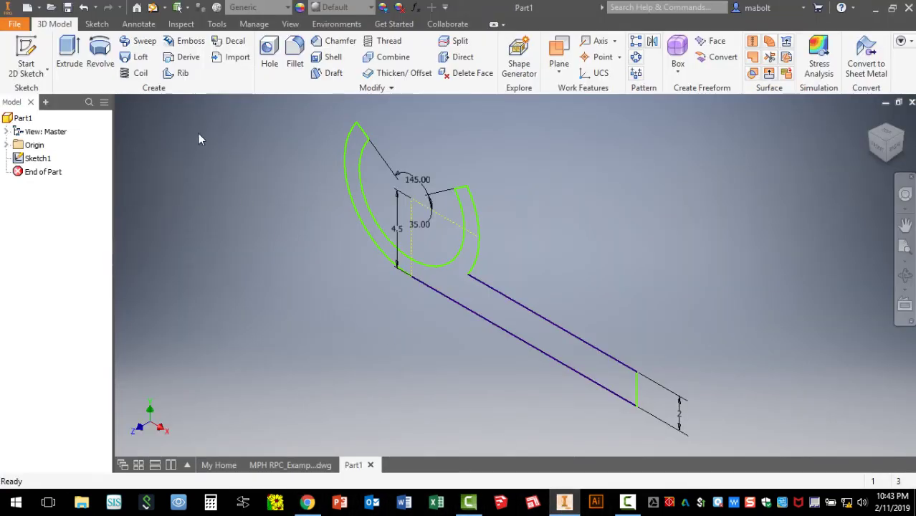
Extrude the clip profile 15 mm backward from the sketch plane, using the second direction.
left_click(69, 52)
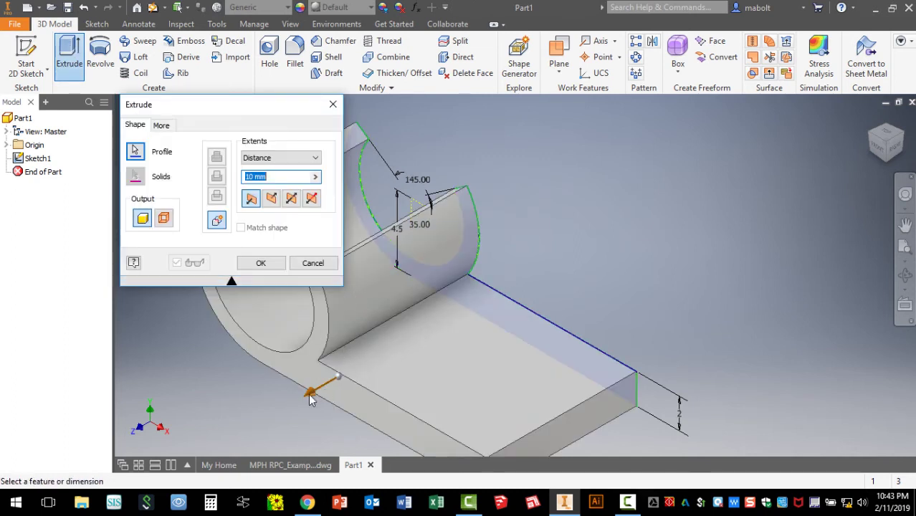
mouse_move(326, 394)
left_mouse_down()
mouse_move(389, 337)
mouse_move(598, 234)
mouse_move(551, 247)
mouse_move(406, 350)
mouse_move(325, 389)
left_mouse_up()
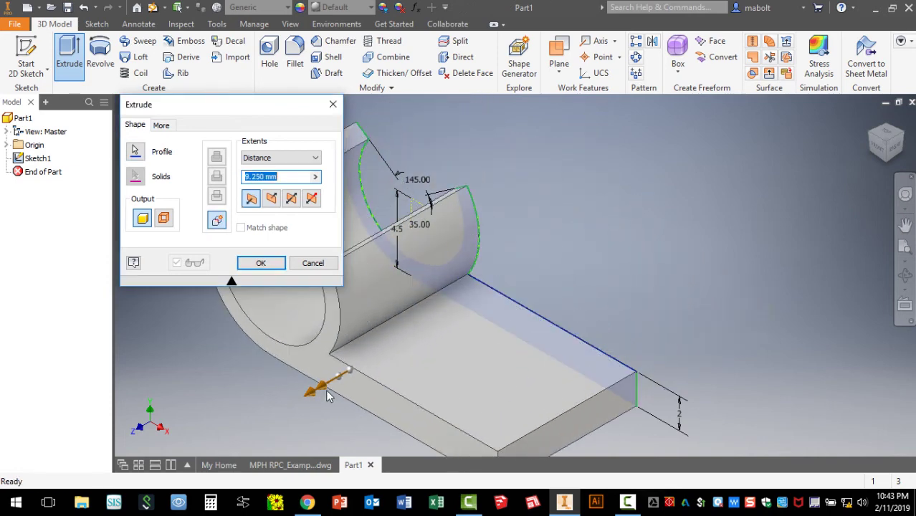
left_click(271, 200)
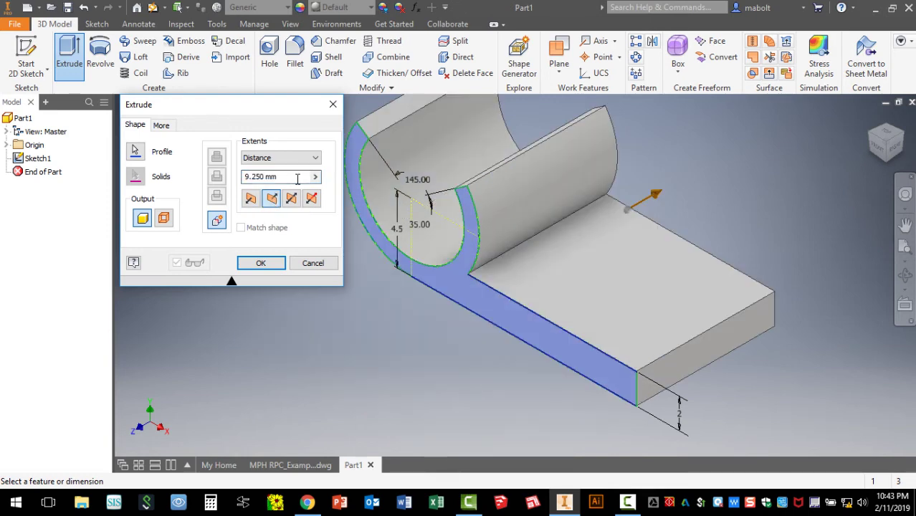
left_click(297, 179)
left_click_drag(297, 179, 245, 177)
key("BackSpace")
type("15")
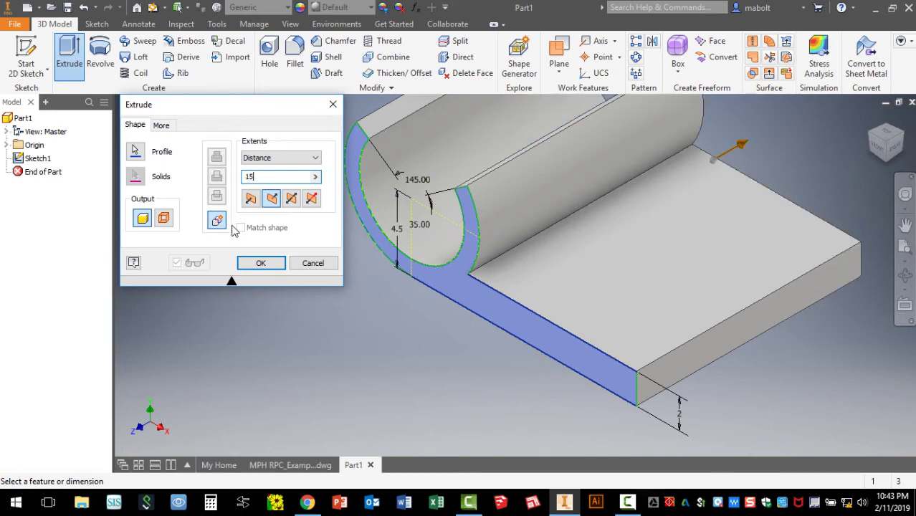
left_click(260, 264)
scroll(259, 267, "up", 3)
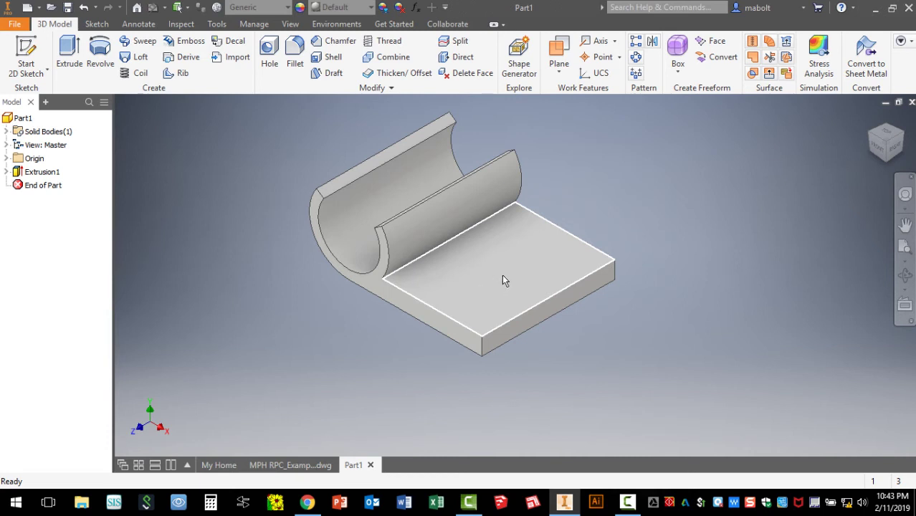
Check the hole's diameter and position in the top view of the Chrome drawing, and return to Inventor.
left_click(308, 503)
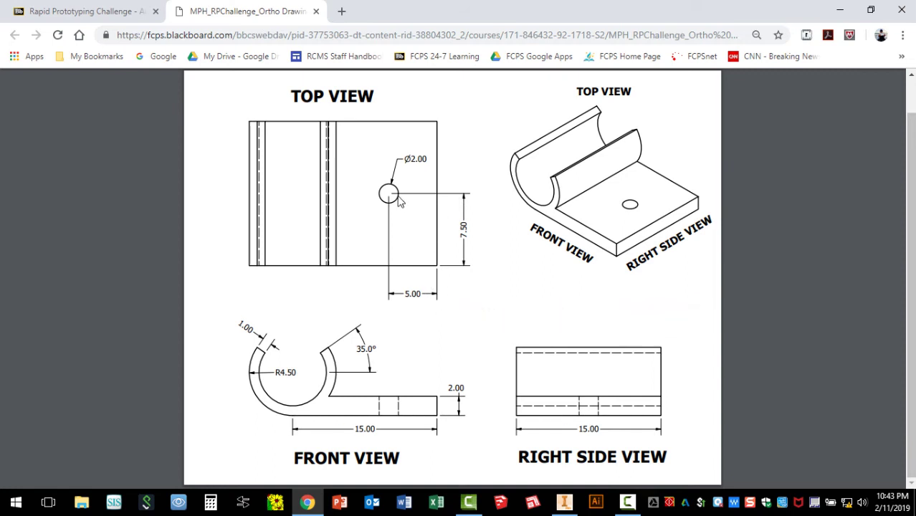
left_click(565, 503)
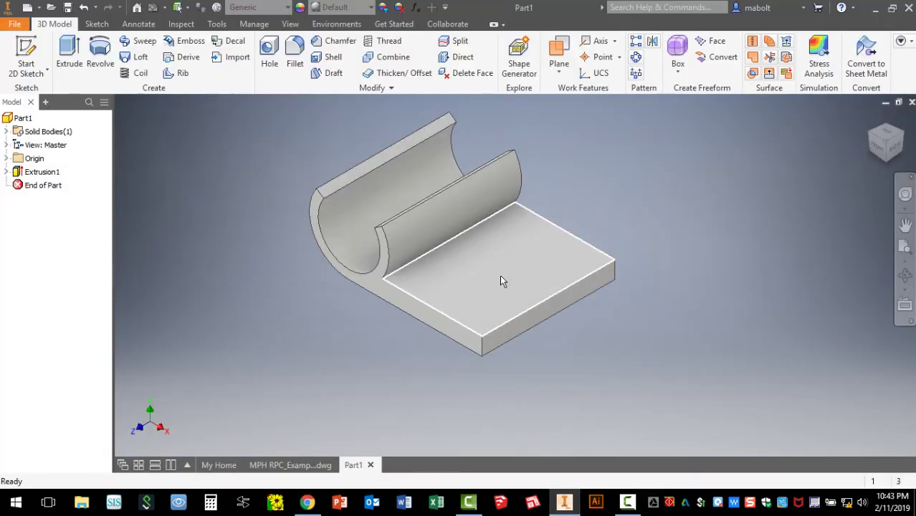
mouse_move(500, 277)
right_click(219, 242)
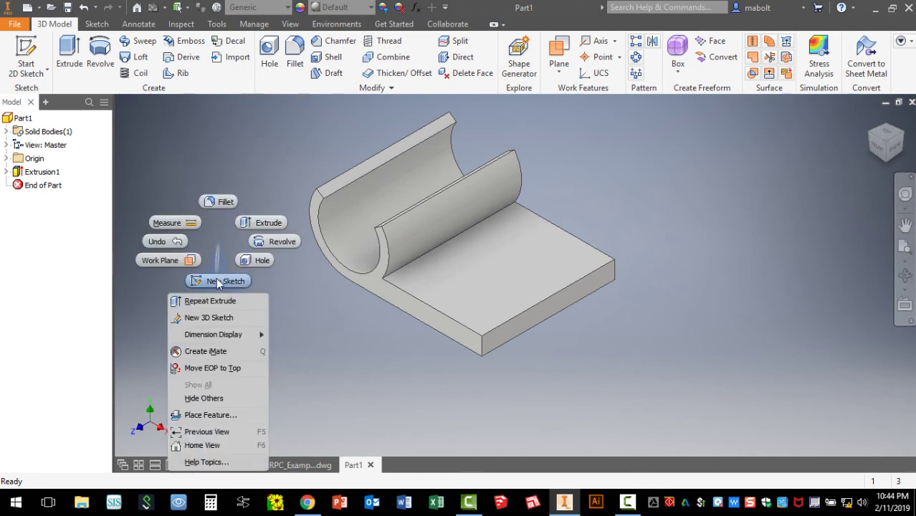
left_click(443, 408)
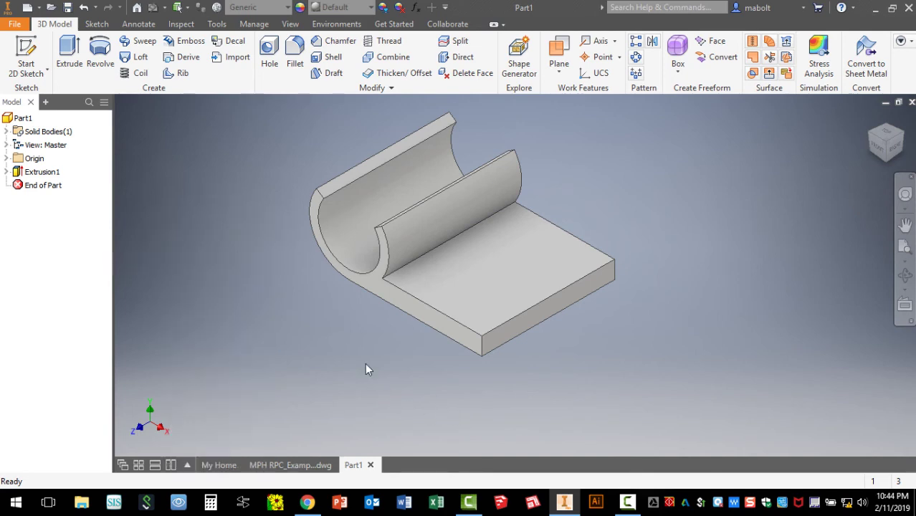
left_click(43, 70)
right_click(236, 258)
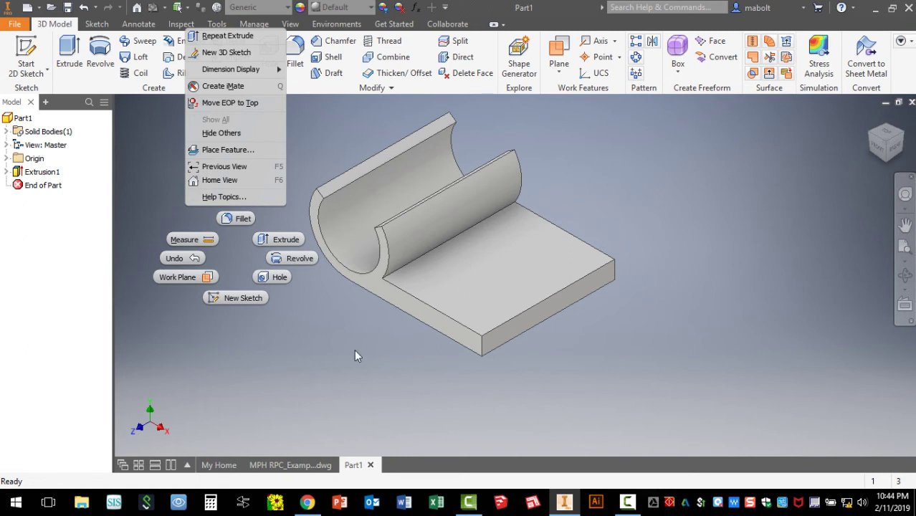
left_click(328, 386)
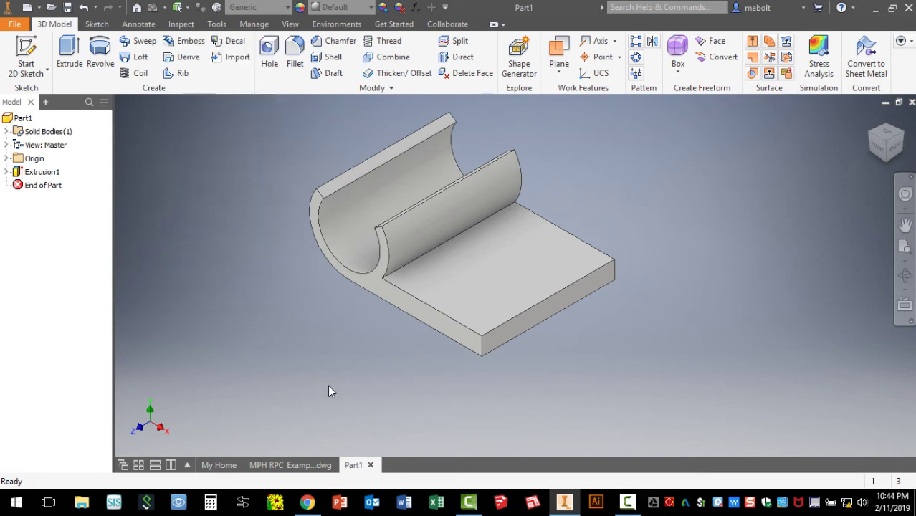
Start a new 2D sketch on the upper face of the flat base plate and fit the part in view.
right_click(745, 274)
left_click(753, 319)
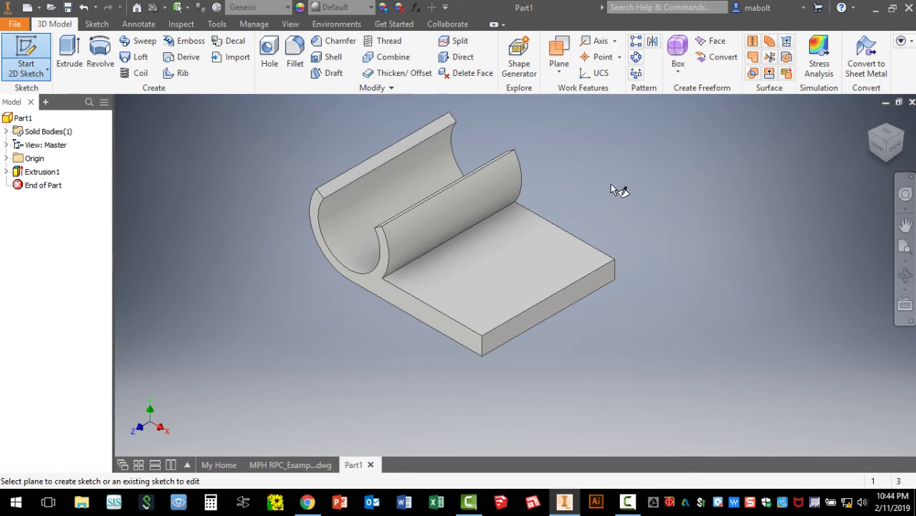
left_click(510, 270)
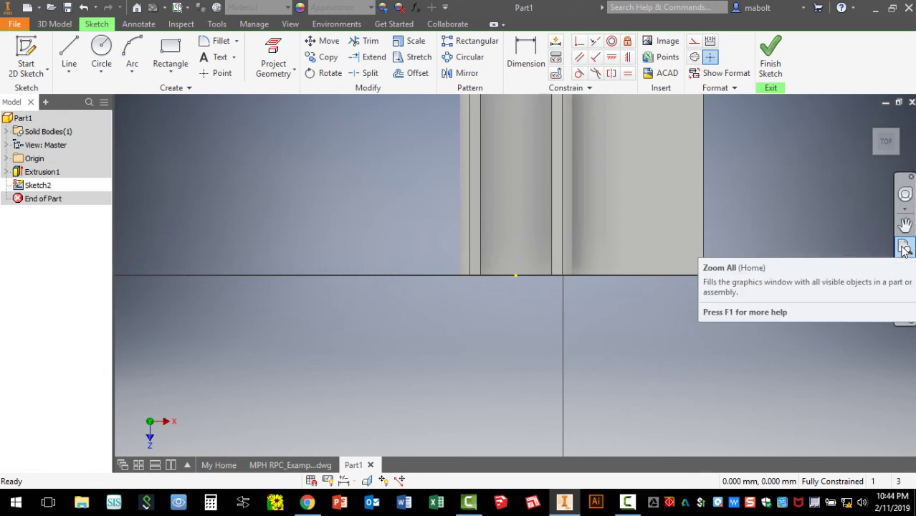
left_click(904, 248)
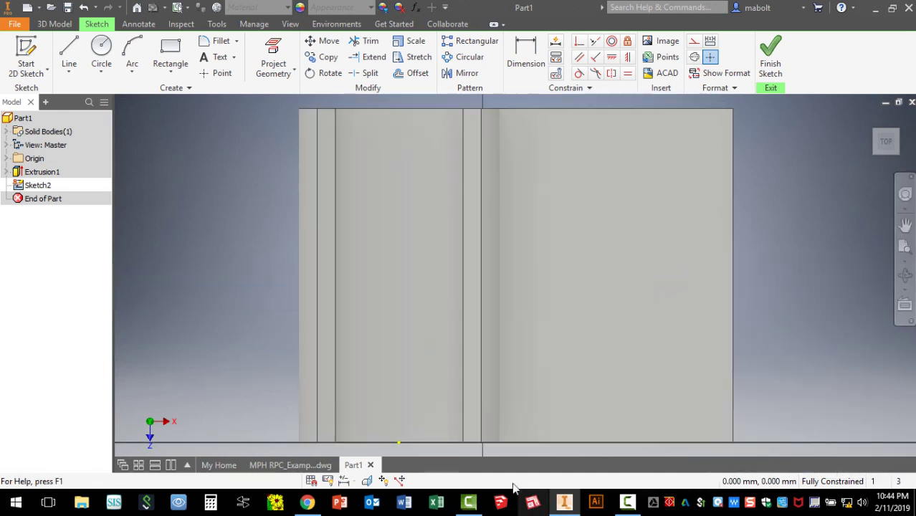
Draw a 2 mm diameter circle on the flat base plate, between the clip and the plate's free end.
left_click(102, 48)
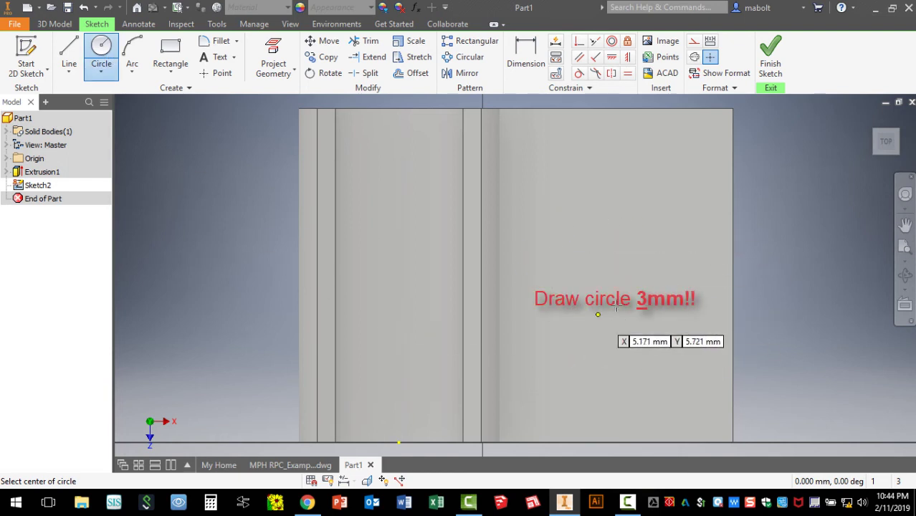
left_click(590, 214)
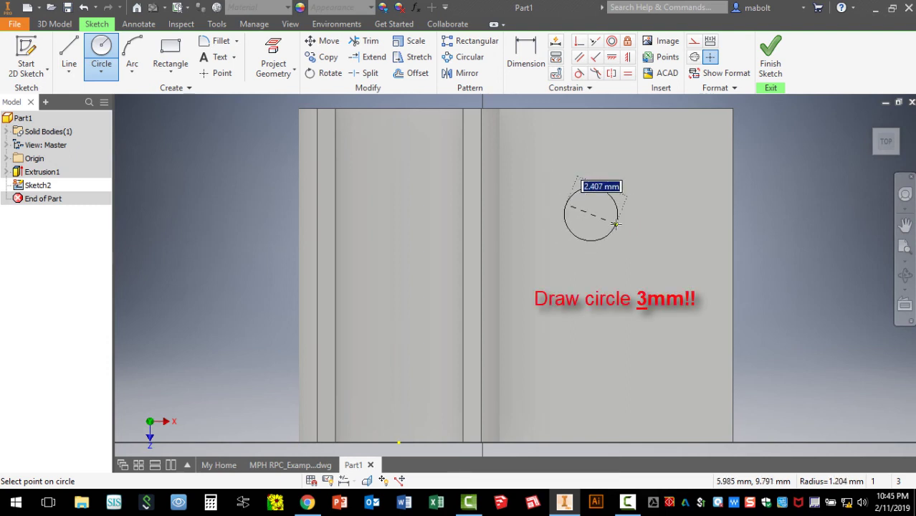
type("2")
key("Return")
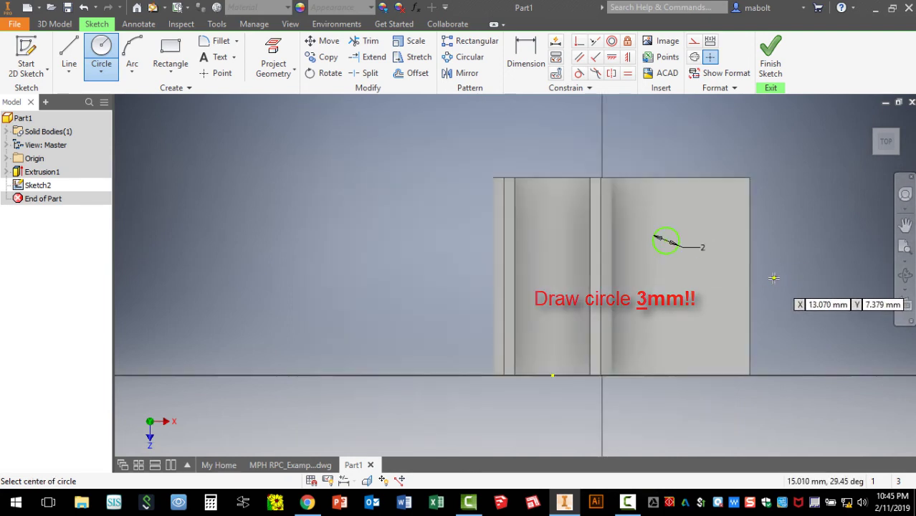
Dimension the circle's centre 7.5 mm from the front edge of the base plate.
scroll(773, 278, "down", 3)
scroll(857, 276, "up", 3)
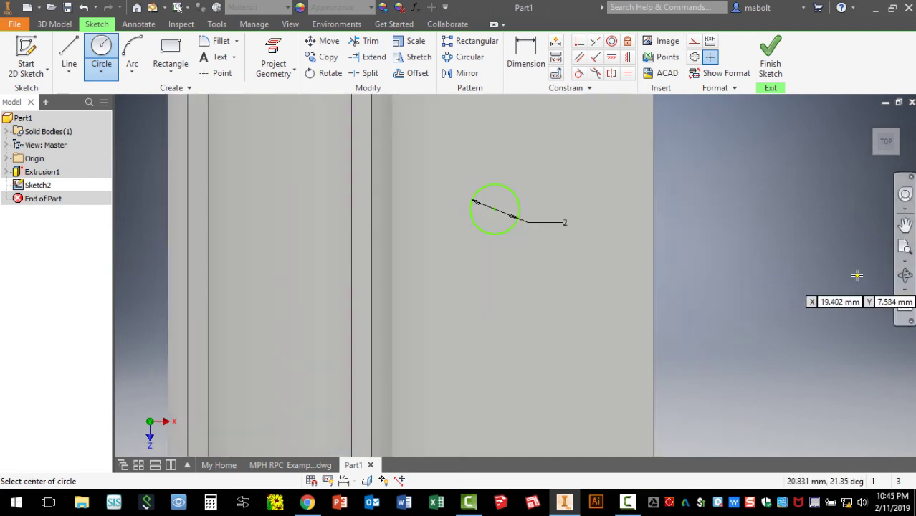
scroll(857, 276, "down", 3)
left_click(904, 224)
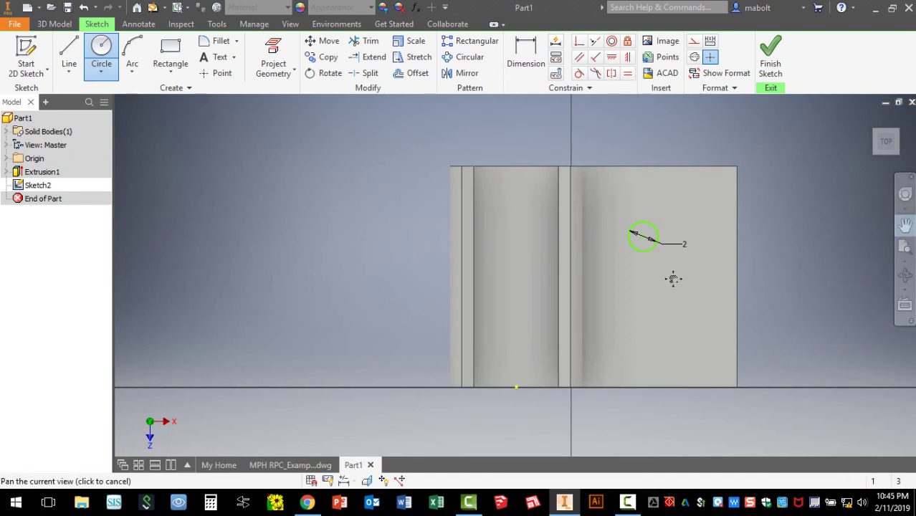
mouse_move(673, 279)
left_mouse_down()
mouse_move(576, 266)
mouse_move(556, 274)
left_mouse_up()
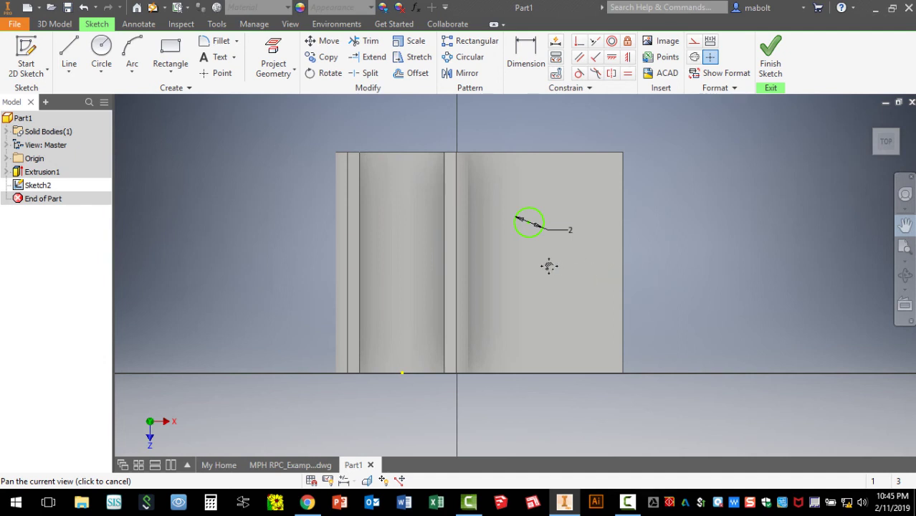
left_click(531, 56)
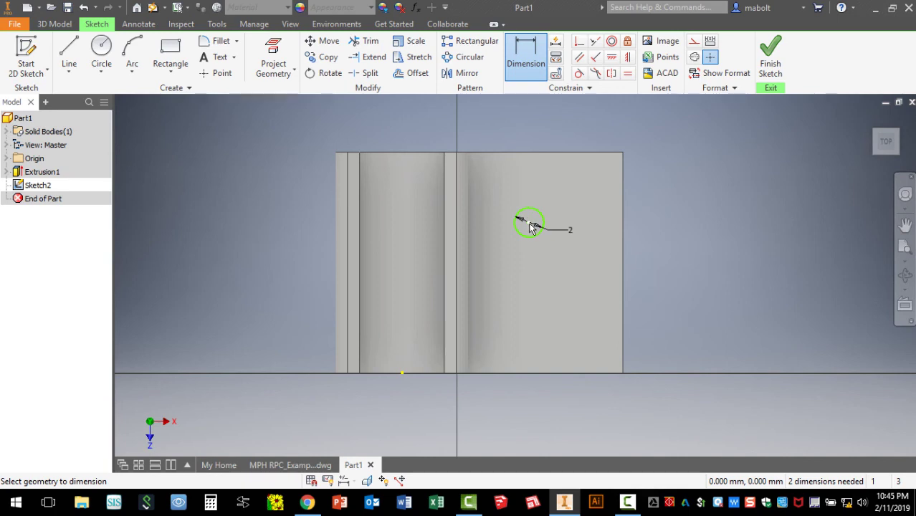
mouse_move(531, 227)
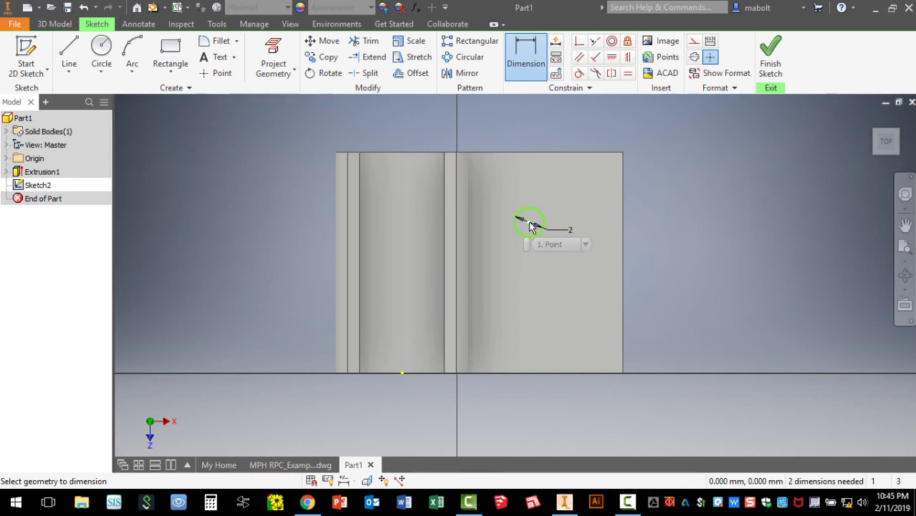
left_click(530, 228)
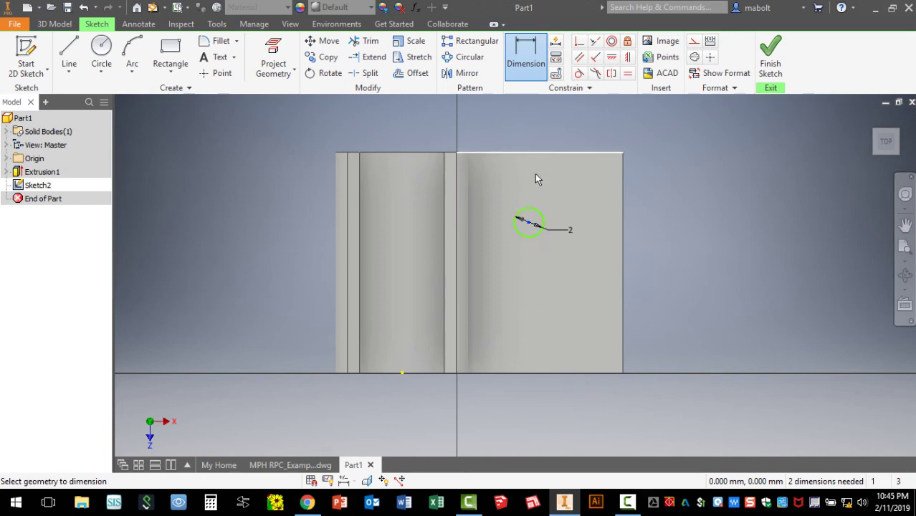
left_click(532, 373)
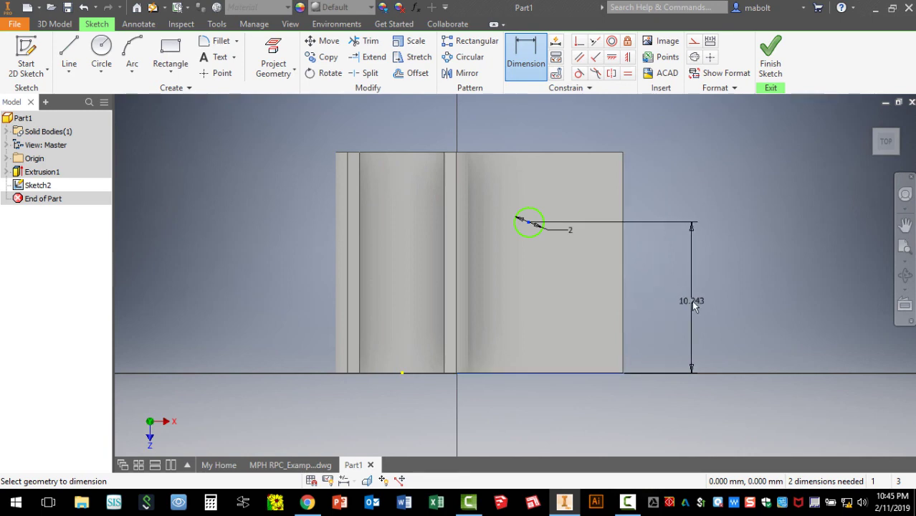
left_click(692, 302)
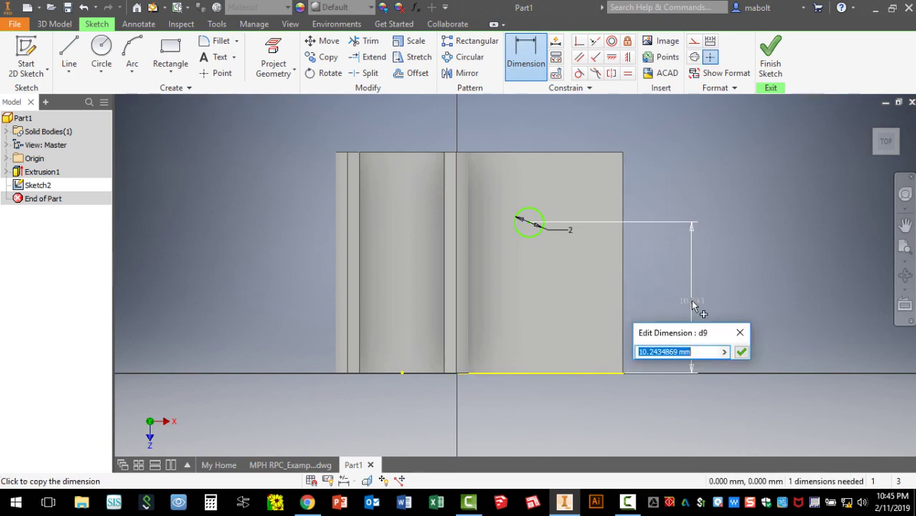
type("7.5")
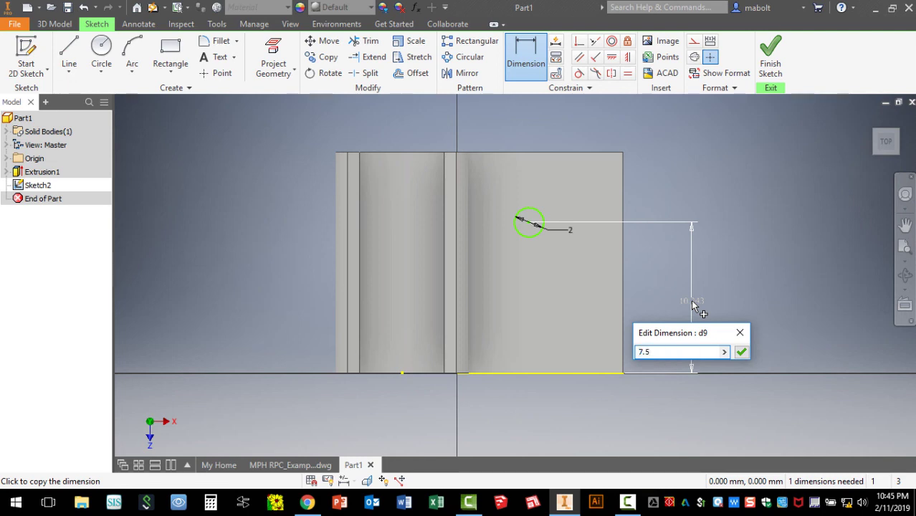
key("Return")
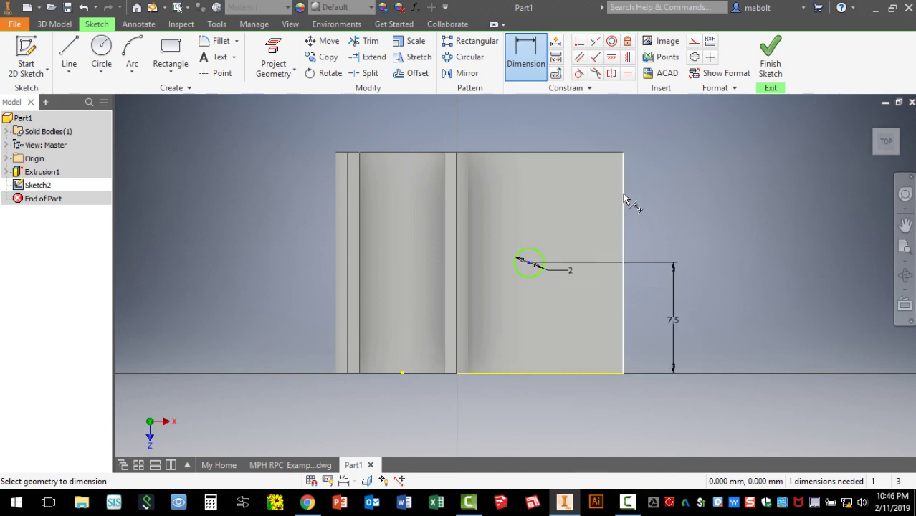
Dimension the circle's centre 5 mm from the base plate's free end edge and finish the sketch.
left_click(622, 247)
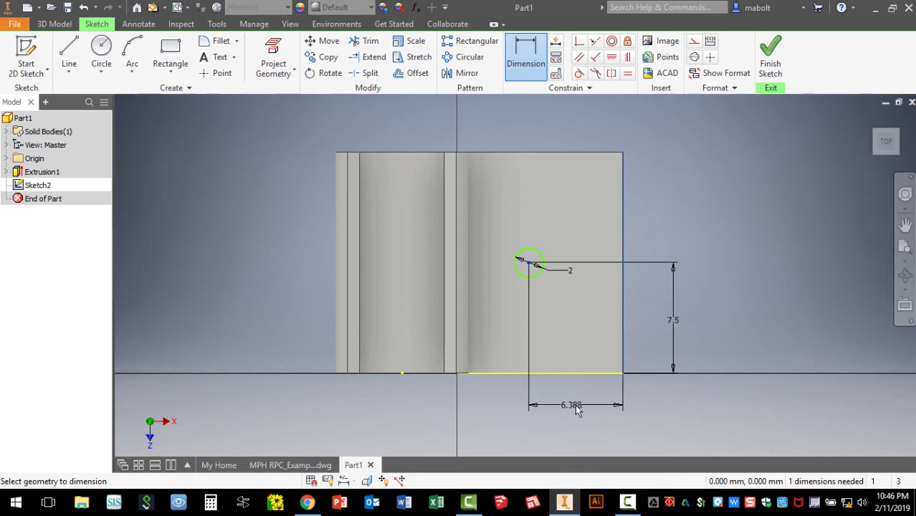
left_click(579, 408)
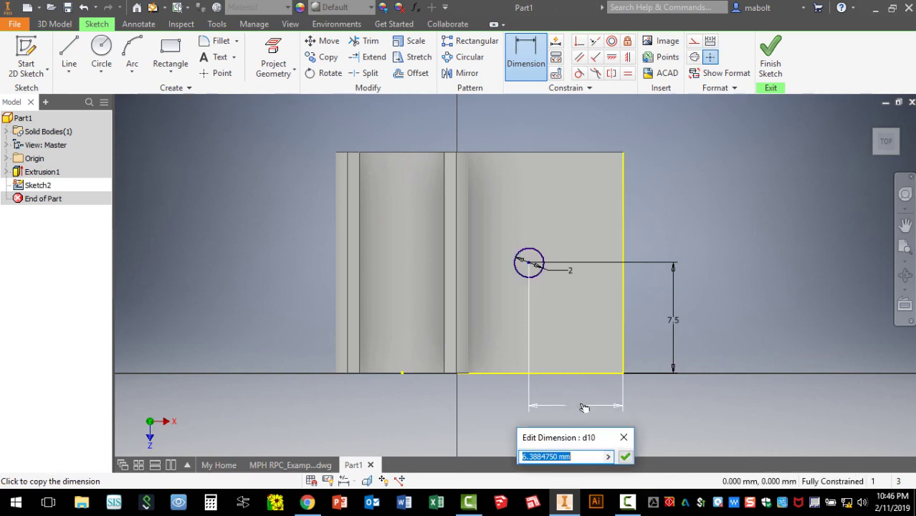
type("5")
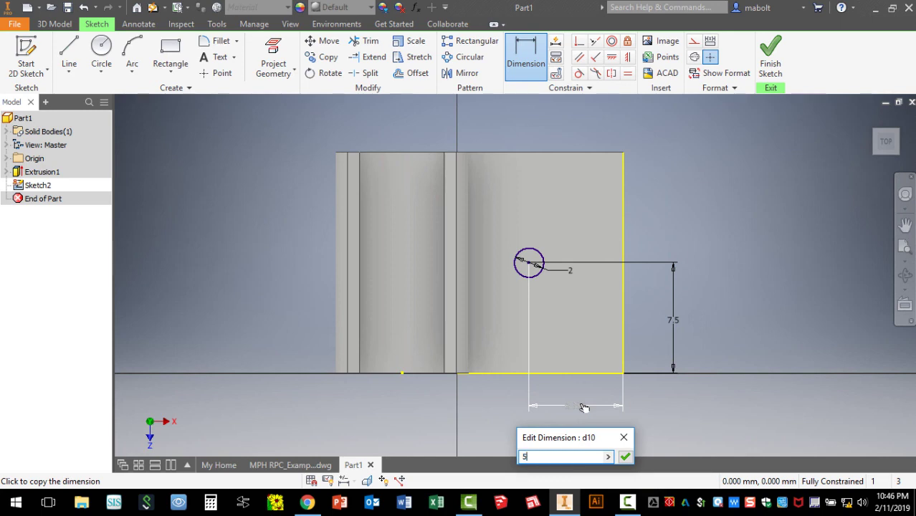
key("Return")
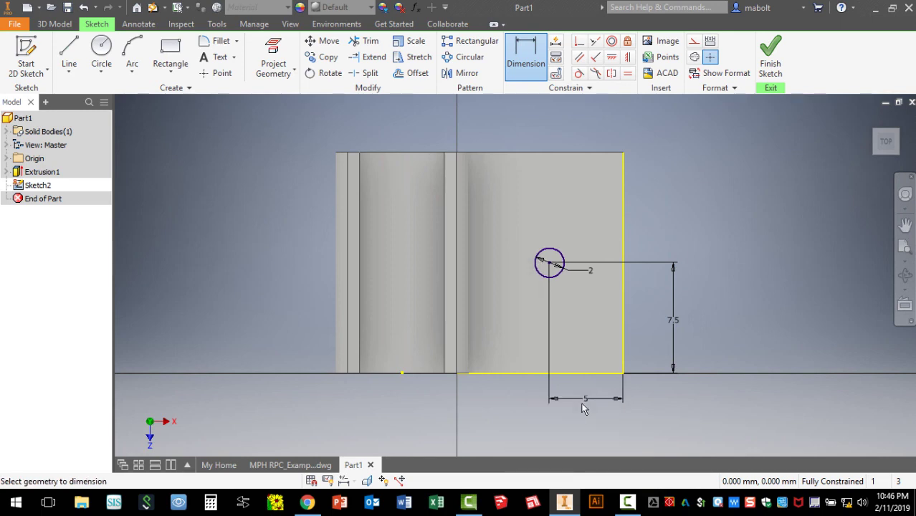
left_click(768, 58)
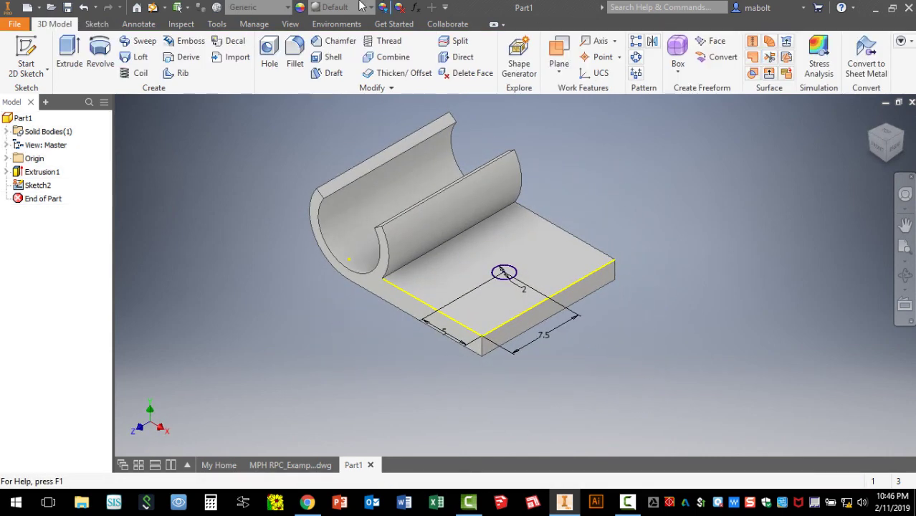
Cut the hole through the base plate by extruding the circle 15 mm downward with the Cut operation.
left_click(71, 45)
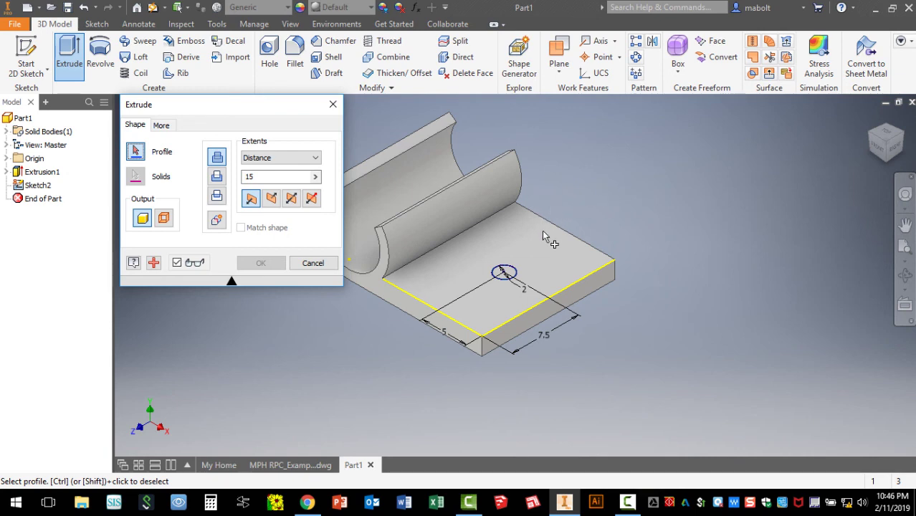
left_click(511, 274)
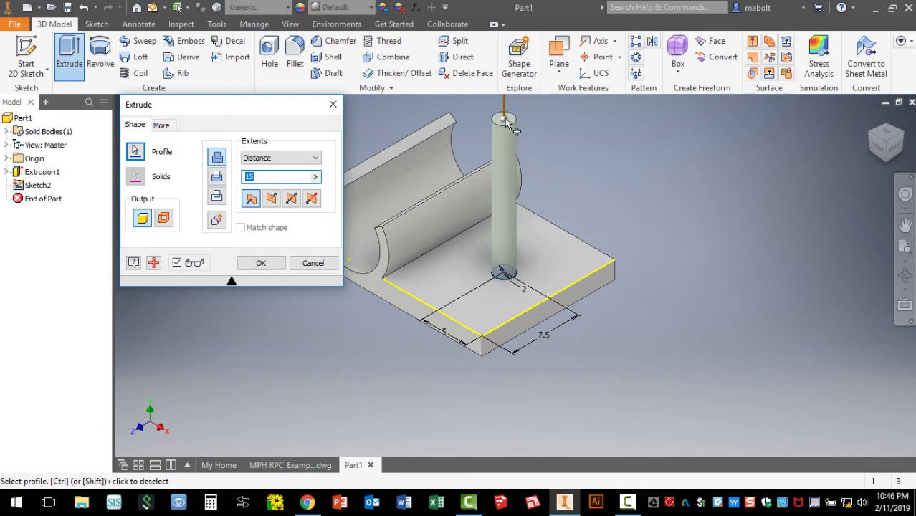
left_click(272, 202)
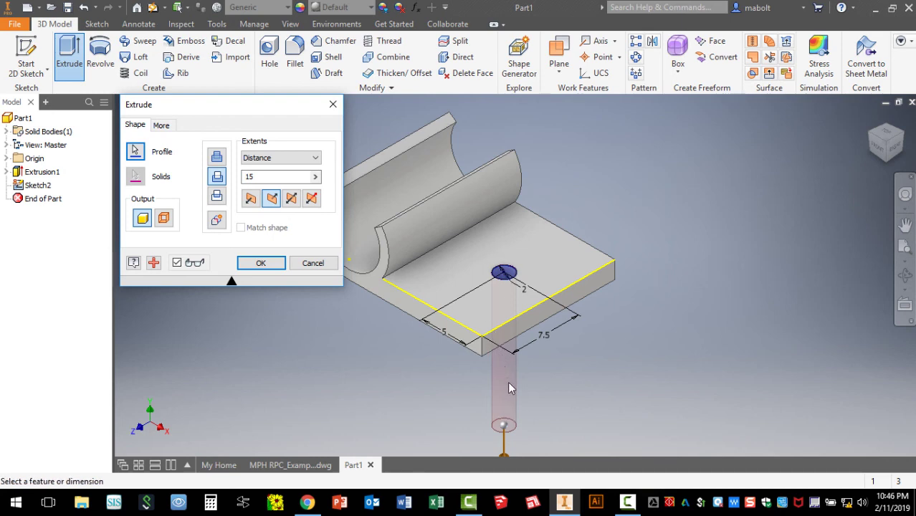
left_click(263, 267)
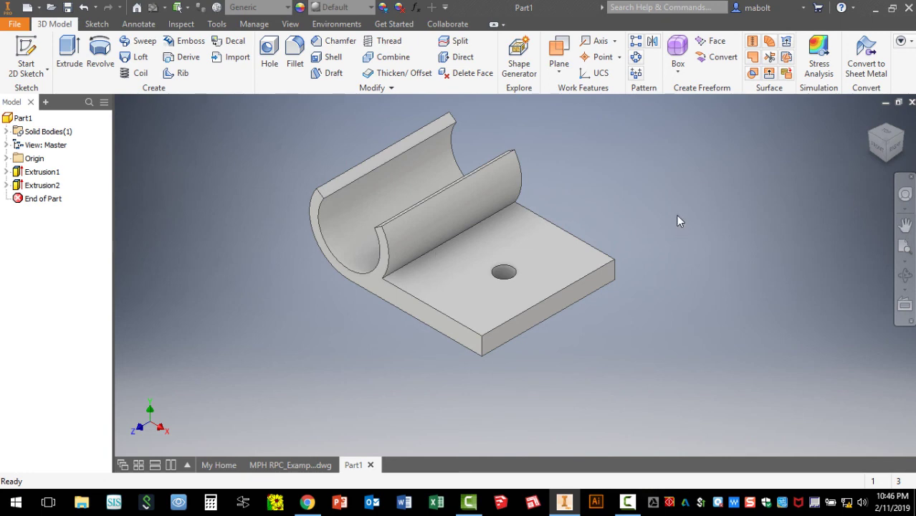
mouse_move(673, 201)
middle_mouse_down("shift")
mouse_move(652, 261)
mouse_move(646, 229)
mouse_move(681, 230)
mouse_move(669, 207)
middle_mouse_up("shift")
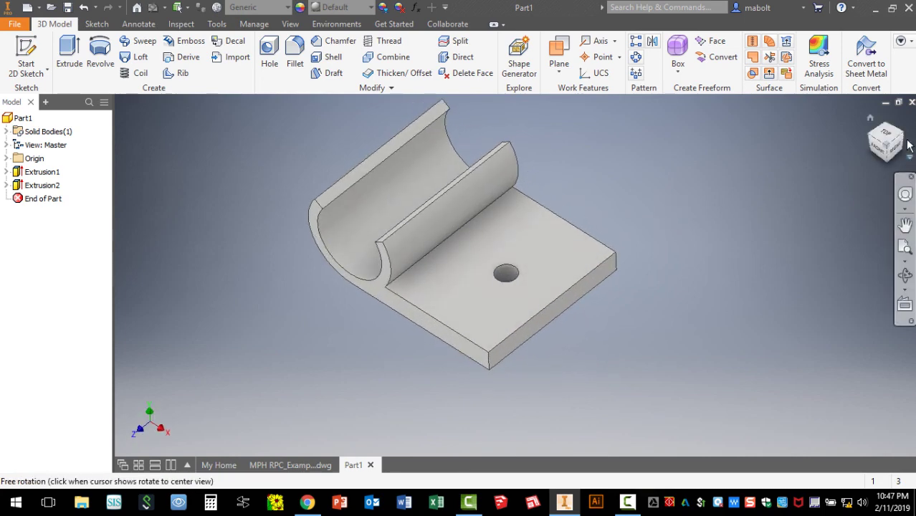
left_click(878, 148)
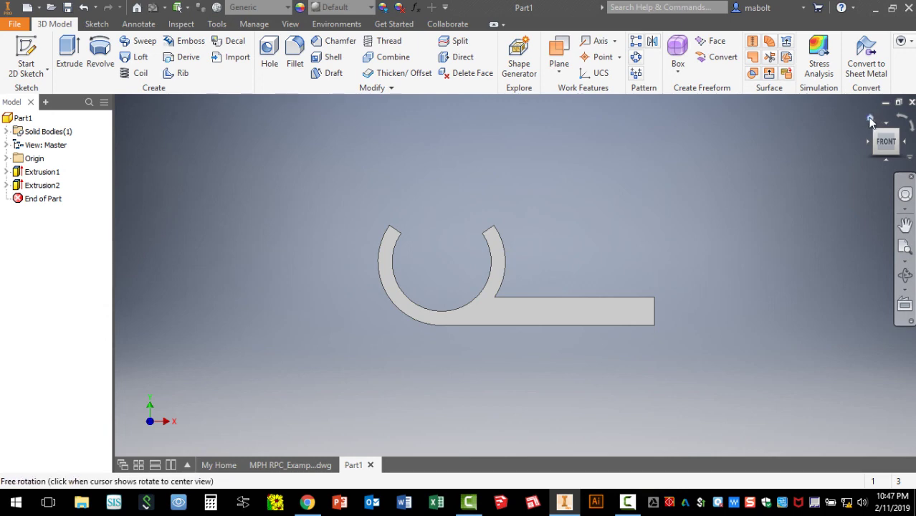
left_click(869, 118)
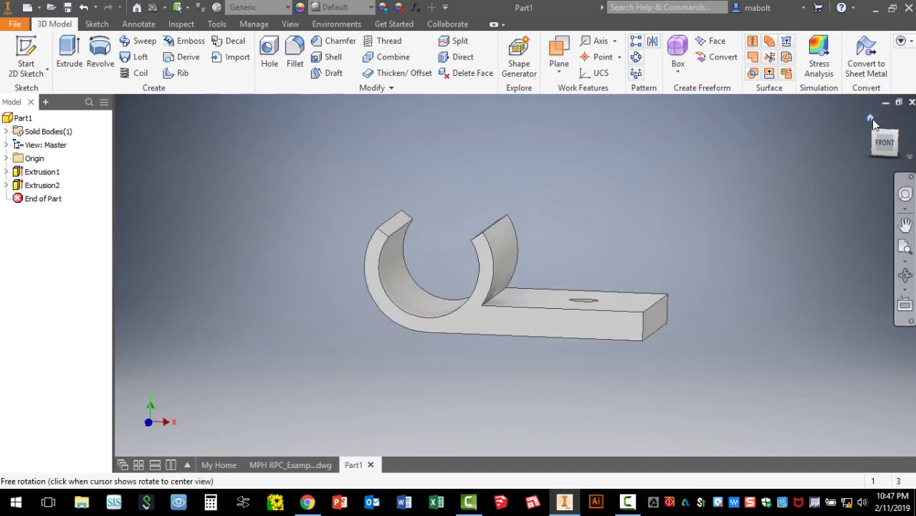